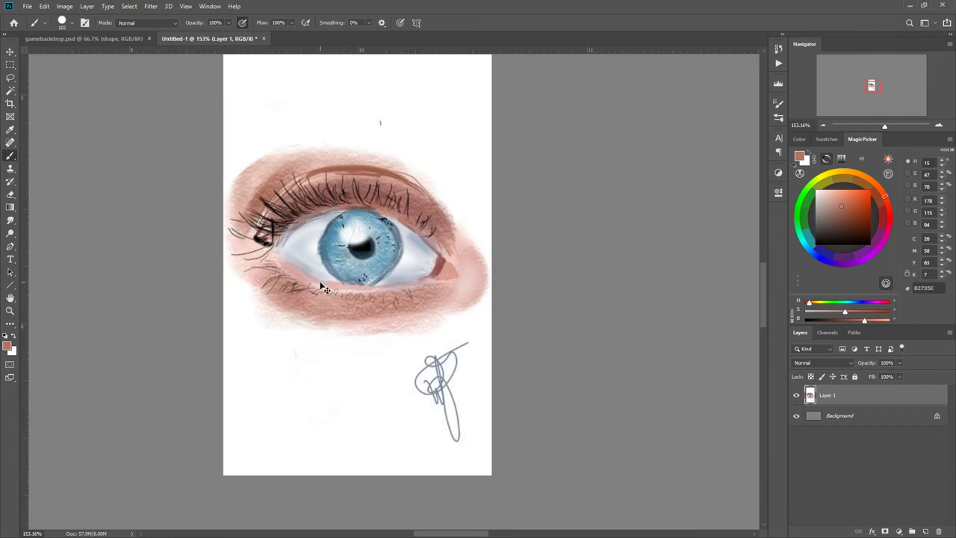
Move the reference eye painting to the right to free drawing space beside it and add a new layer above it.
{"action": "mouse_move", "coordinate": [312, 289]}
{"action": "left_mouse_down"}
{"action": "mouse_move", "coordinate": [546, 312]}
{"action": "mouse_move", "coordinate": [569, 323]}
{"action": "left_mouse_up"}
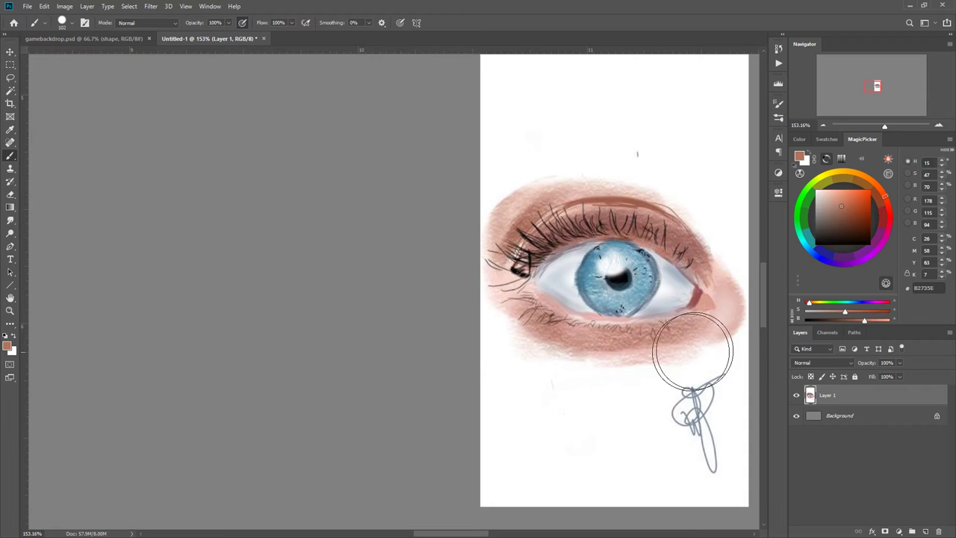
{"action": "left_click", "coordinate": [925, 531]}
Set the Hard Round Pressure Opacity brush to 1 px with the dark grey-brown colour 373231 for sketching.
{"action": "right_click", "coordinate": [405, 293]}
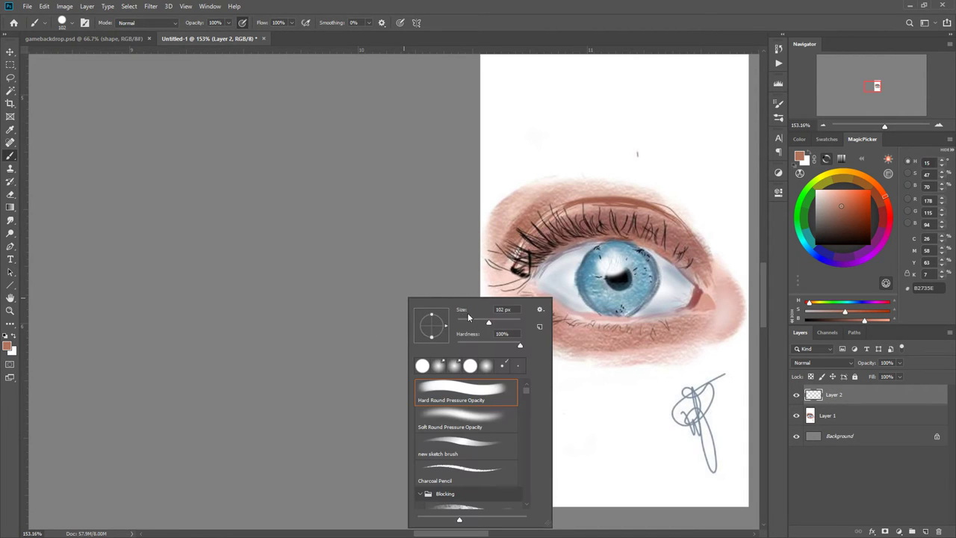
{"action": "left_click_drag", "start_coordinate": [465, 322], "coordinate": [461, 322]}
{"action": "left_click", "coordinate": [825, 229]}
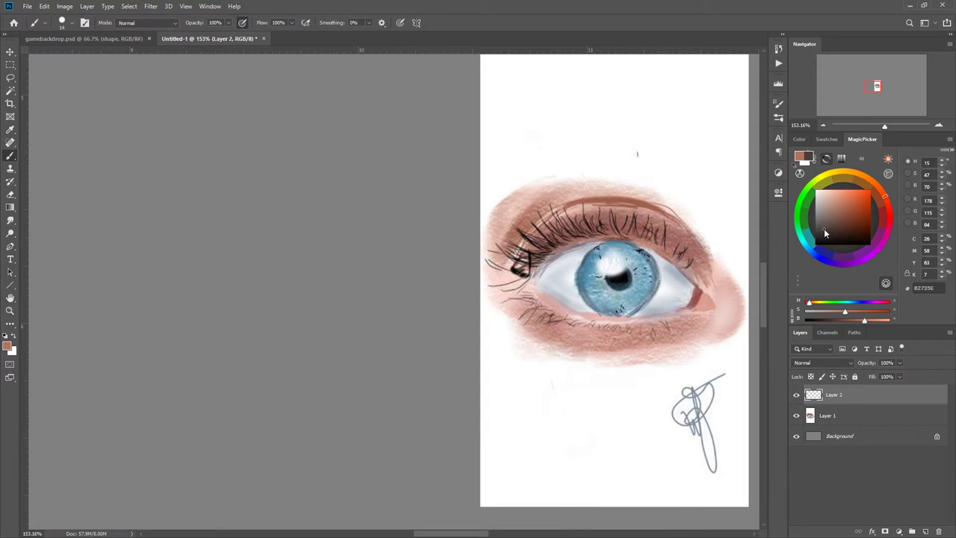
{"action": "right_click", "coordinate": [377, 272]}
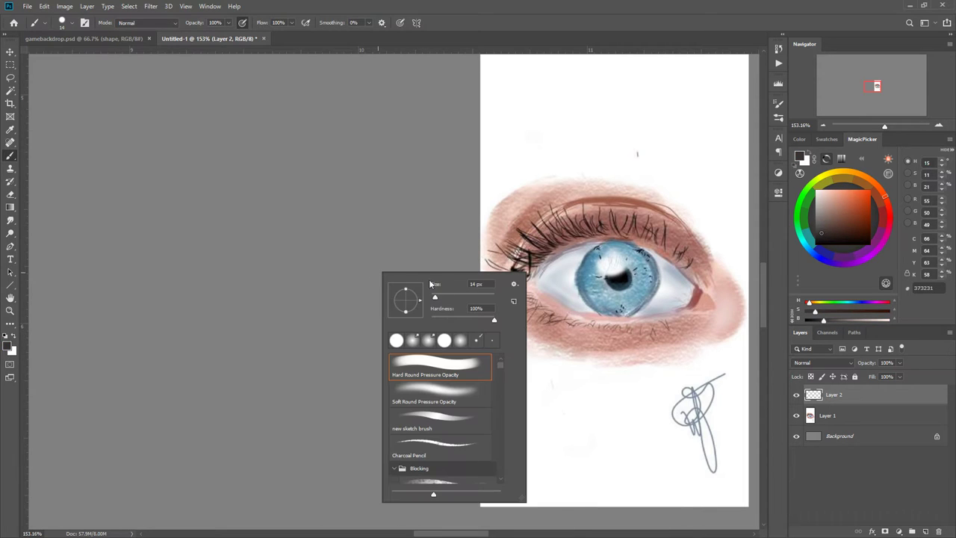
{"action": "left_click_drag", "start_coordinate": [434, 298], "coordinate": [416, 283]}
{"action": "left_click", "coordinate": [345, 244]}
{"action": "right_click", "coordinate": [366, 257]}
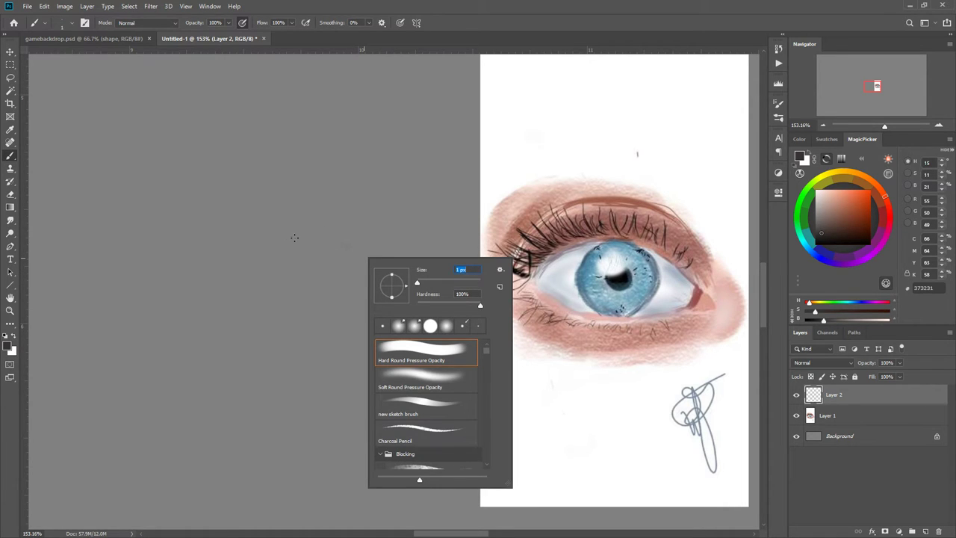
Sketch the almond-shaped eye outline with its inner corner beside the reference, using the near-black colour 1B1A1A.
{"action": "left_click", "coordinate": [287, 239]}
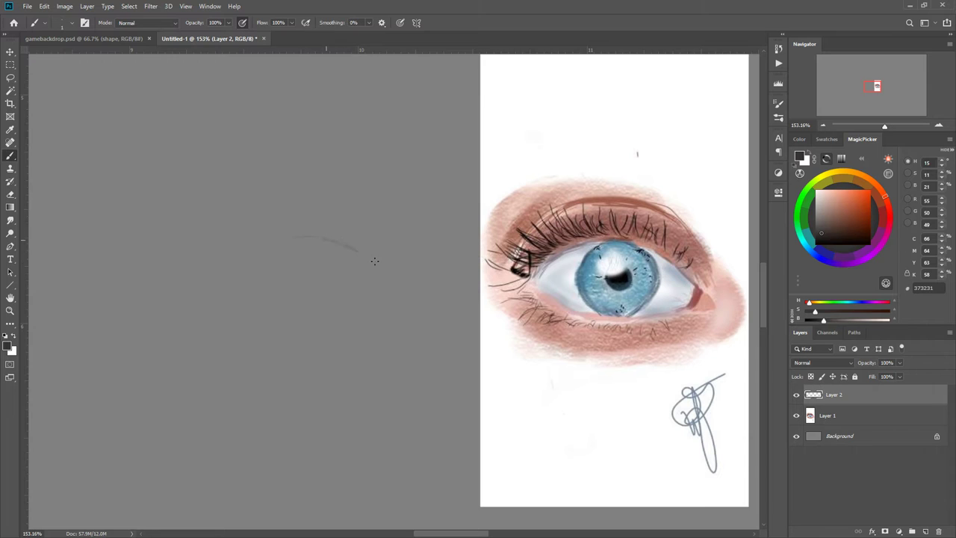
{"action": "left_click", "coordinate": [819, 240]}
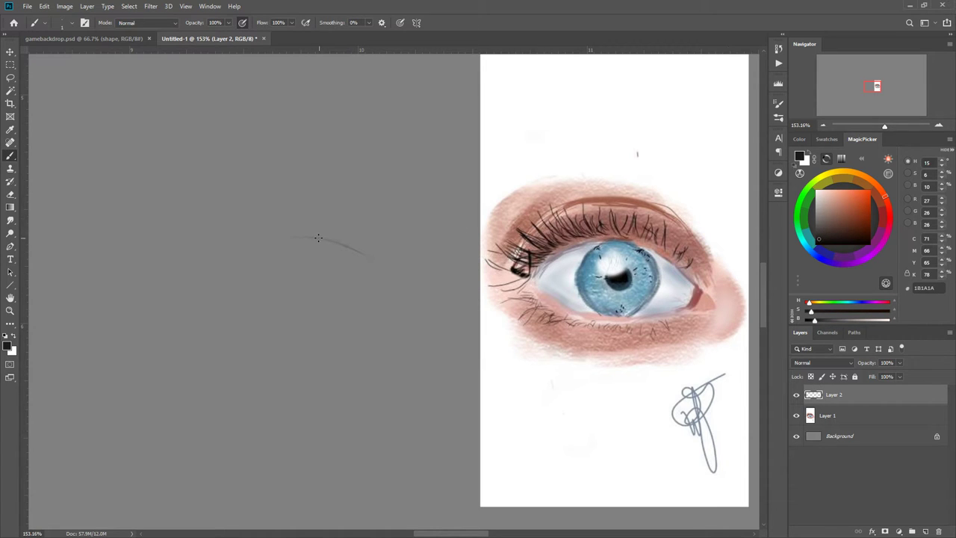
{"action": "left_click_drag", "start_coordinate": [318, 238], "coordinate": [392, 275]}
{"action": "left_click_drag", "start_coordinate": [292, 240], "coordinate": [309, 237]}
{"action": "left_click_drag", "start_coordinate": [241, 265], "coordinate": [318, 243]}
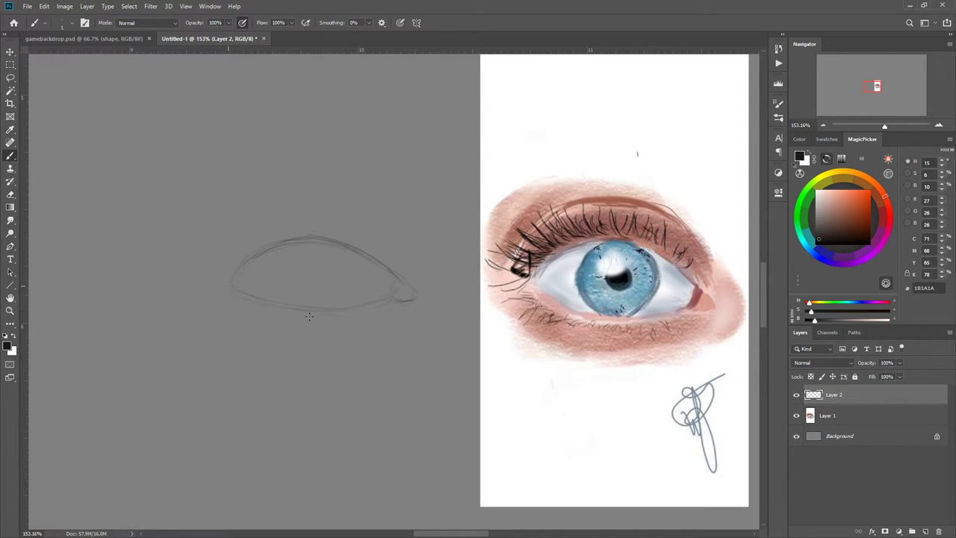
Sketch the lower lid rim, the iris with its pupil, and the crease above the upper lid.
{"action": "left_click_drag", "start_coordinate": [309, 317], "coordinate": [362, 313]}
{"action": "left_click_drag", "start_coordinate": [323, 257], "coordinate": [319, 258]}
{"action": "left_click_drag", "start_coordinate": [336, 211], "coordinate": [392, 238]}
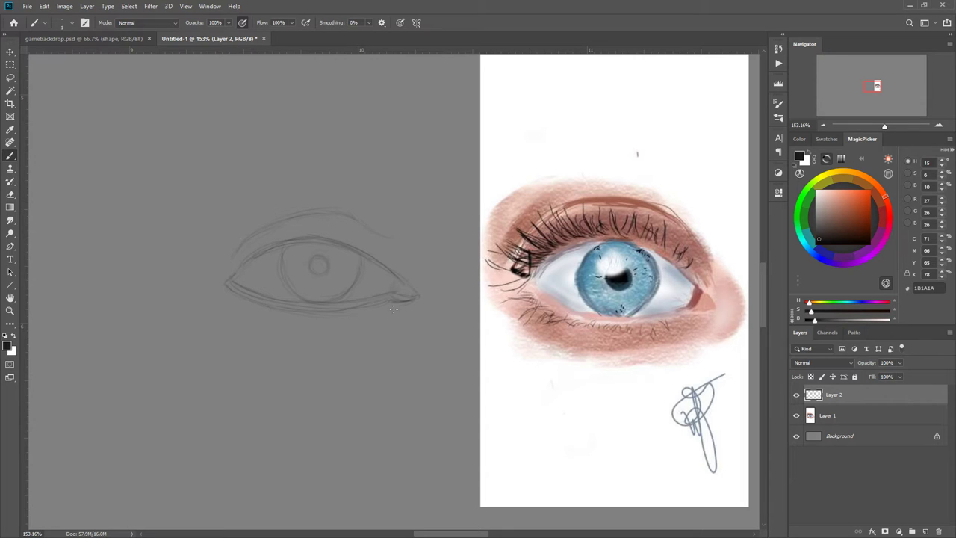
Add a layer beneath the sketch and set up a softer 29 px brush with the pale pink EBC6C0 sampled from the reference skin.
{"action": "left_click", "coordinate": [925, 532], "text": "ctrl"}
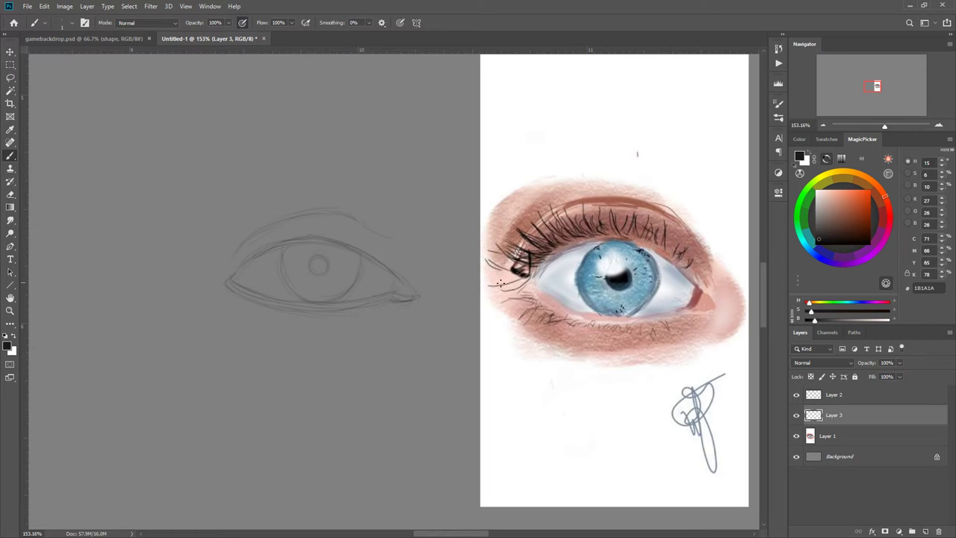
{"action": "left_click", "coordinate": [625, 195], "text": "alt"}
{"action": "right_click", "coordinate": [544, 273]}
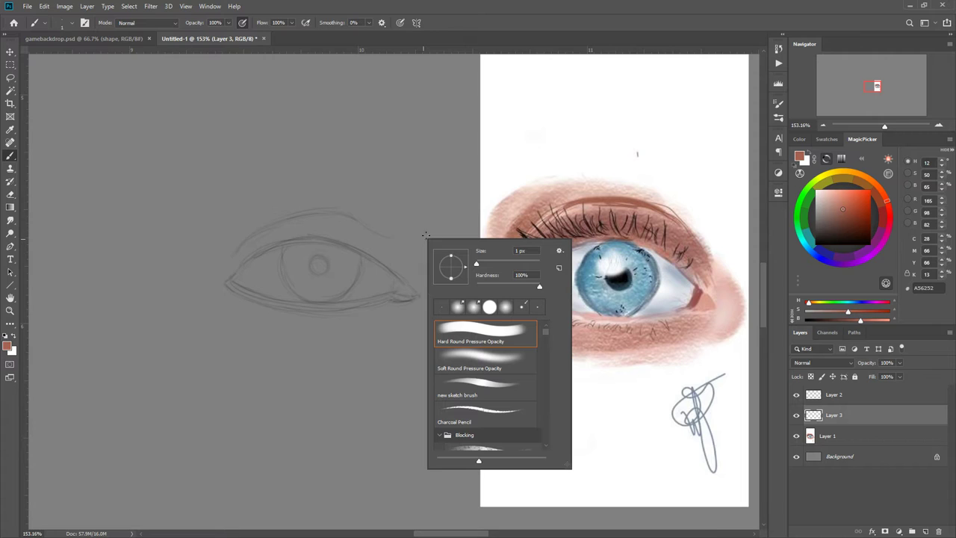
{"action": "left_click", "coordinate": [714, 302], "text": "alt"}
{"action": "right_click", "coordinate": [416, 299]}
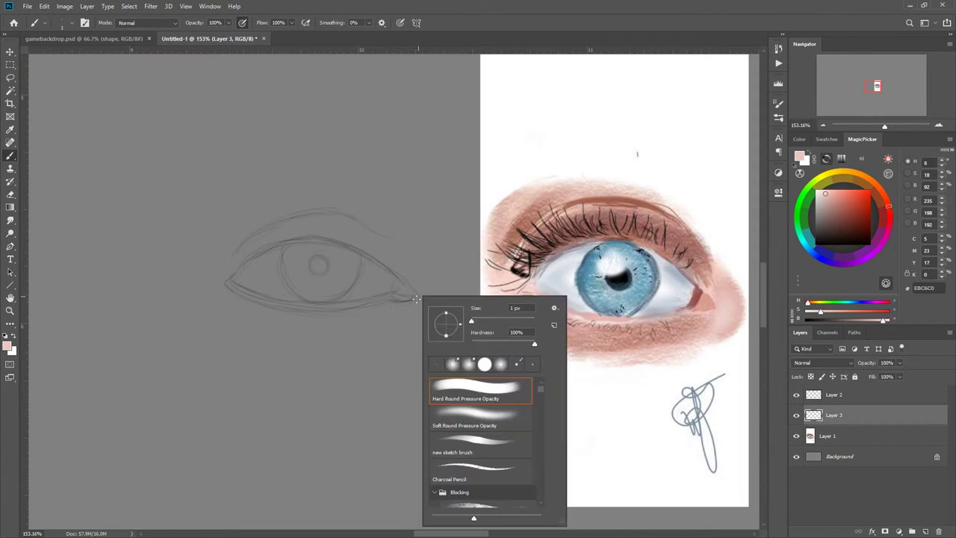
{"action": "left_click_drag", "start_coordinate": [489, 321], "coordinate": [495, 321]}
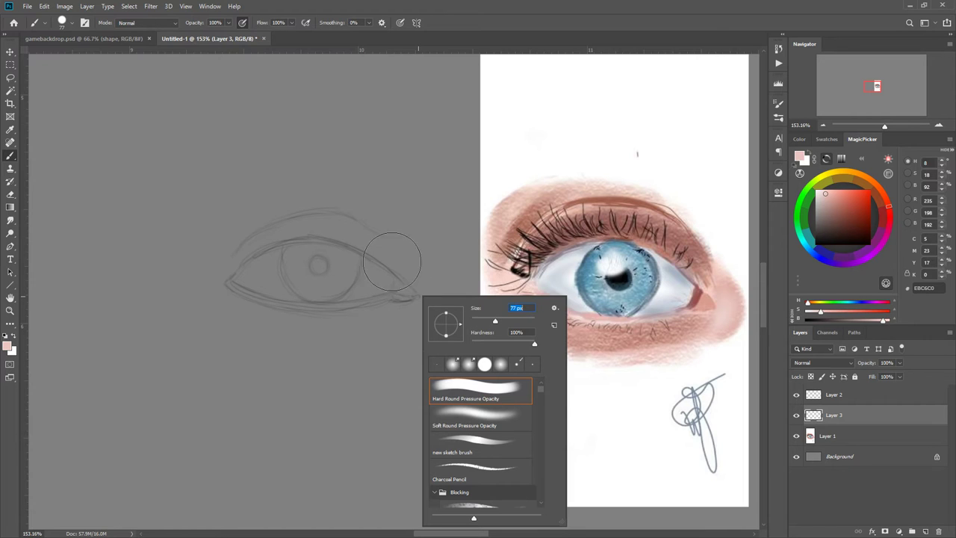
{"action": "left_click", "coordinate": [480, 321]}
{"action": "left_click", "coordinate": [497, 344]}
Paint the pale pink skin base around the eye, covering the upper lid, brow area and lower lid.
{"action": "left_click_drag", "start_coordinate": [424, 287], "coordinate": [352, 236]}
{"action": "mouse_move", "coordinate": [404, 267]}
{"action": "left_mouse_down"}
{"action": "mouse_move", "coordinate": [262, 235]}
{"action": "mouse_move", "coordinate": [312, 237]}
{"action": "mouse_move", "coordinate": [296, 234]}
{"action": "mouse_move", "coordinate": [219, 278]}
{"action": "mouse_move", "coordinate": [338, 230]}
{"action": "mouse_move", "coordinate": [378, 250]}
{"action": "mouse_move", "coordinate": [271, 230]}
{"action": "mouse_move", "coordinate": [334, 230]}
{"action": "mouse_move", "coordinate": [231, 266]}
{"action": "mouse_move", "coordinate": [299, 221]}
{"action": "mouse_move", "coordinate": [414, 300]}
{"action": "left_mouse_up"}
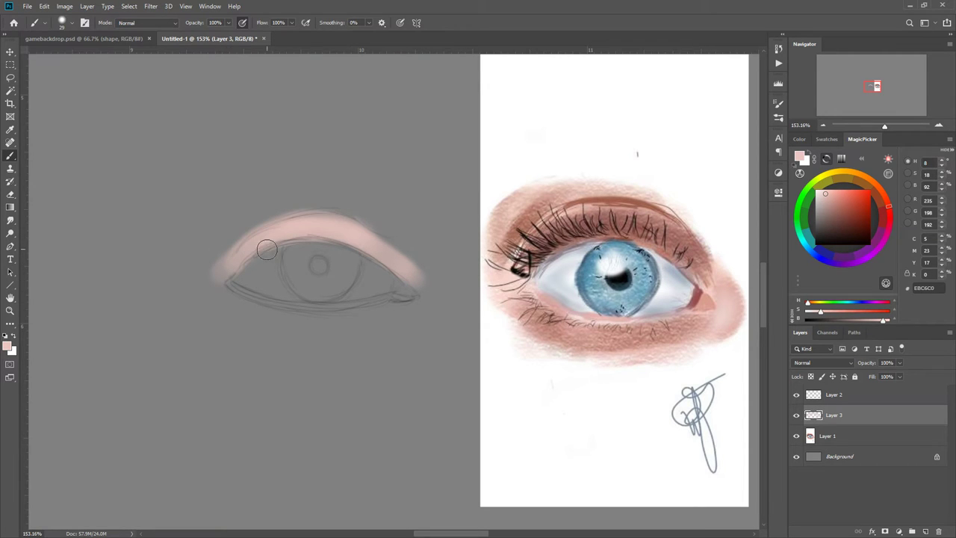
{"action": "mouse_move", "coordinate": [215, 290]}
{"action": "left_mouse_down"}
{"action": "mouse_move", "coordinate": [310, 323]}
{"action": "mouse_move", "coordinate": [216, 295]}
{"action": "mouse_move", "coordinate": [348, 322]}
{"action": "mouse_move", "coordinate": [221, 299]}
{"action": "mouse_move", "coordinate": [279, 313]}
{"action": "mouse_move", "coordinate": [369, 316]}
{"action": "mouse_move", "coordinate": [239, 307]}
{"action": "mouse_move", "coordinate": [363, 314]}
{"action": "mouse_move", "coordinate": [291, 313]}
{"action": "mouse_move", "coordinate": [211, 289]}
{"action": "mouse_move", "coordinate": [290, 315]}
{"action": "mouse_move", "coordinate": [250, 304]}
{"action": "mouse_move", "coordinate": [355, 315]}
{"action": "mouse_move", "coordinate": [426, 309]}
{"action": "mouse_move", "coordinate": [424, 290]}
{"action": "mouse_move", "coordinate": [405, 315]}
{"action": "mouse_move", "coordinate": [295, 334]}
{"action": "mouse_move", "coordinate": [205, 303]}
{"action": "mouse_move", "coordinate": [310, 337]}
{"action": "mouse_move", "coordinate": [343, 339]}
{"action": "mouse_move", "coordinate": [204, 305]}
{"action": "mouse_move", "coordinate": [301, 335]}
{"action": "mouse_move", "coordinate": [296, 320]}
{"action": "mouse_move", "coordinate": [411, 317]}
{"action": "left_mouse_up"}
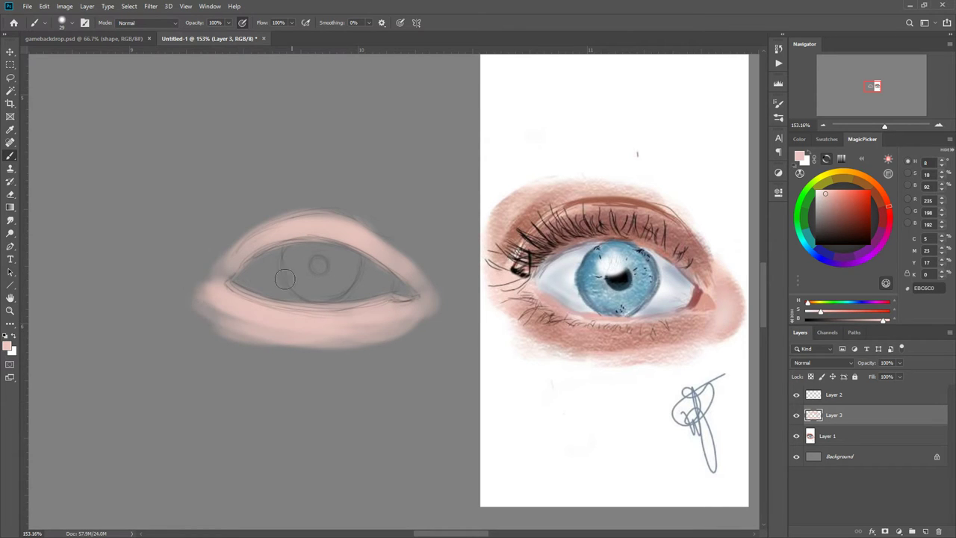
{"action": "mouse_move", "coordinate": [401, 252]}
{"action": "left_mouse_down"}
{"action": "mouse_move", "coordinate": [347, 212]}
{"action": "mouse_move", "coordinate": [404, 265]}
{"action": "mouse_move", "coordinate": [308, 200]}
{"action": "mouse_move", "coordinate": [384, 245]}
{"action": "mouse_move", "coordinate": [305, 204]}
{"action": "mouse_move", "coordinate": [269, 239]}
{"action": "mouse_move", "coordinate": [322, 217]}
{"action": "mouse_move", "coordinate": [217, 256]}
{"action": "mouse_move", "coordinate": [353, 211]}
{"action": "mouse_move", "coordinate": [225, 238]}
{"action": "mouse_move", "coordinate": [327, 194]}
{"action": "mouse_move", "coordinate": [432, 281]}
{"action": "mouse_move", "coordinate": [420, 257]}
{"action": "mouse_move", "coordinate": [429, 282]}
{"action": "mouse_move", "coordinate": [357, 208]}
{"action": "mouse_move", "coordinate": [414, 269]}
{"action": "mouse_move", "coordinate": [257, 198]}
{"action": "mouse_move", "coordinate": [255, 226]}
{"action": "mouse_move", "coordinate": [209, 243]}
{"action": "mouse_move", "coordinate": [208, 260]}
{"action": "mouse_move", "coordinate": [294, 207]}
{"action": "mouse_move", "coordinate": [242, 219]}
{"action": "mouse_move", "coordinate": [301, 197]}
{"action": "mouse_move", "coordinate": [233, 202]}
{"action": "mouse_move", "coordinate": [242, 190]}
{"action": "mouse_move", "coordinate": [211, 202]}
{"action": "mouse_move", "coordinate": [195, 224]}
{"action": "mouse_move", "coordinate": [211, 282]}
{"action": "mouse_move", "coordinate": [269, 227]}
{"action": "left_mouse_up"}
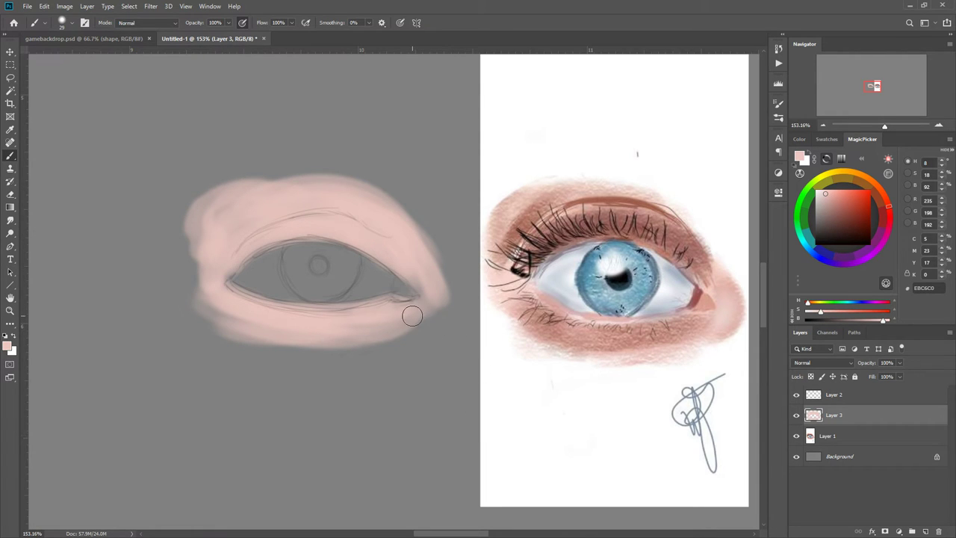
{"action": "mouse_move", "coordinate": [221, 299]}
{"action": "left_mouse_down"}
{"action": "mouse_move", "coordinate": [257, 318]}
{"action": "mouse_move", "coordinate": [229, 315]}
{"action": "mouse_move", "coordinate": [315, 338]}
{"action": "left_mouse_up"}
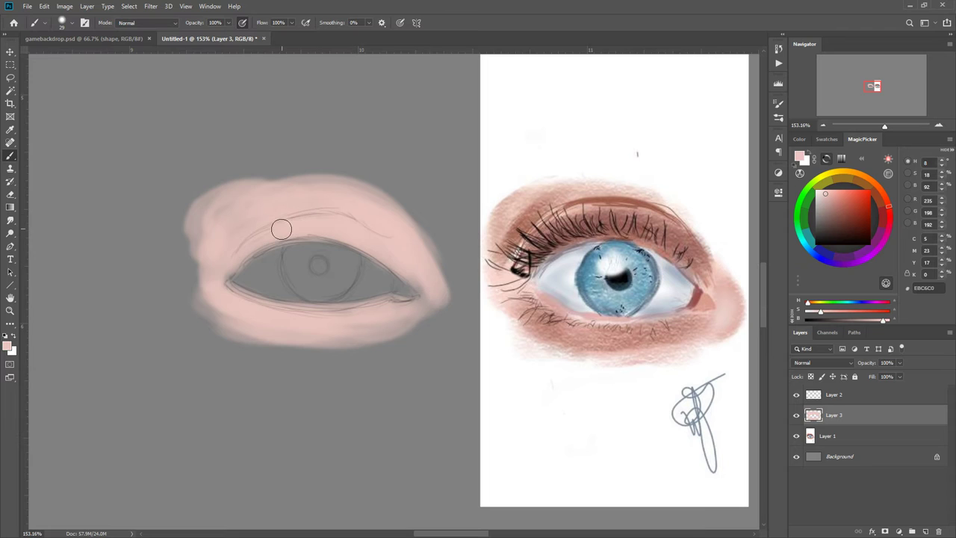
Shade above the upper lid crease and beneath the lower lid with the sampled reddish brown A16251 at 50% opacity and flow.
{"action": "left_click", "coordinate": [619, 195], "text": "alt"}
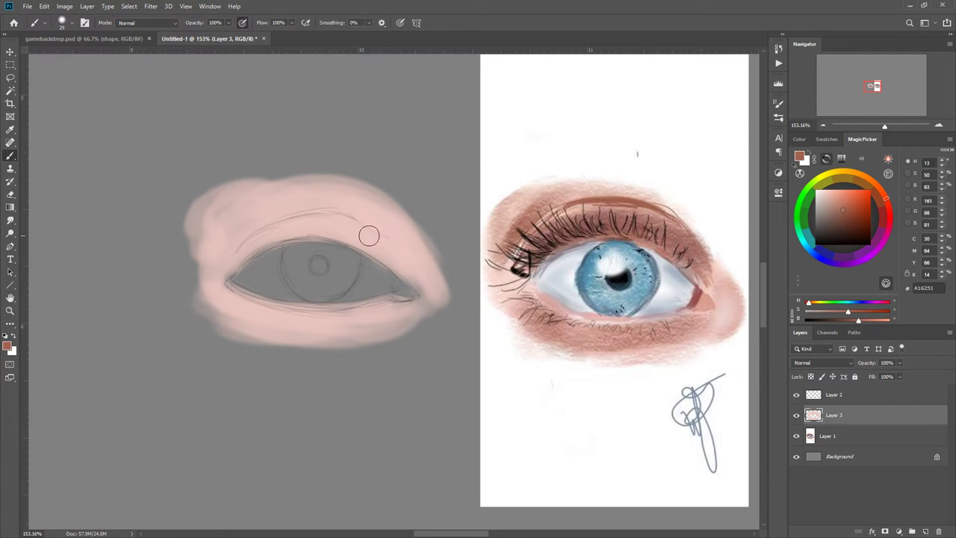
{"action": "right_click", "coordinate": [368, 233]}
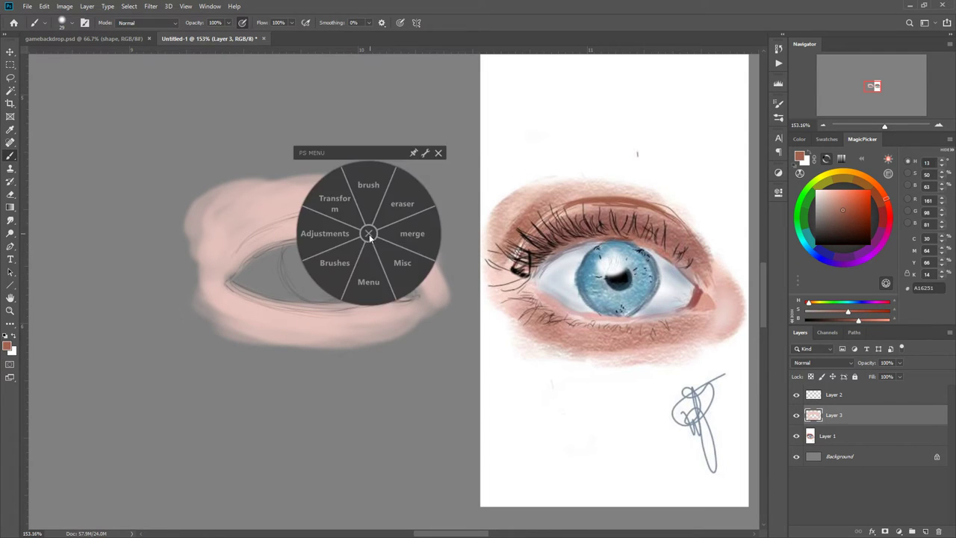
{"action": "left_click", "coordinate": [336, 261]}
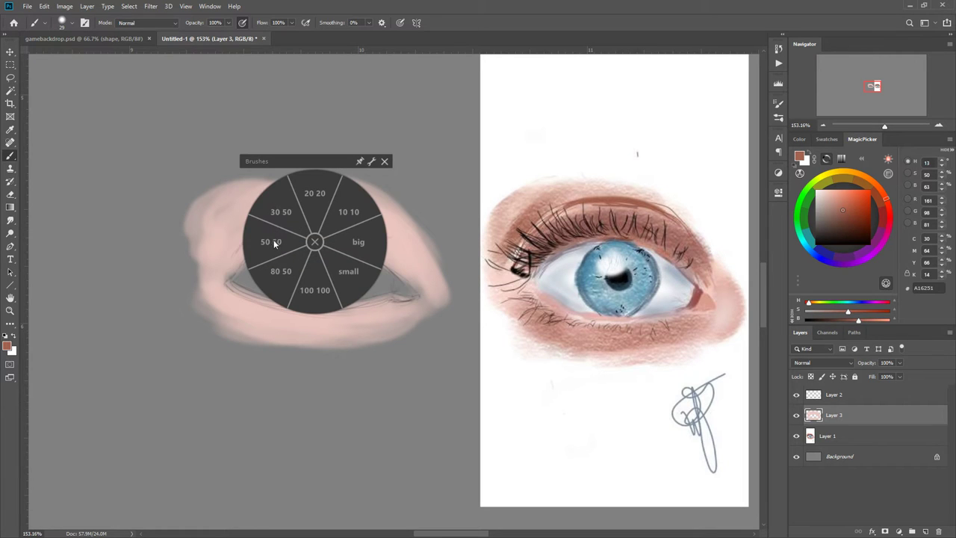
{"action": "left_click", "coordinate": [274, 242]}
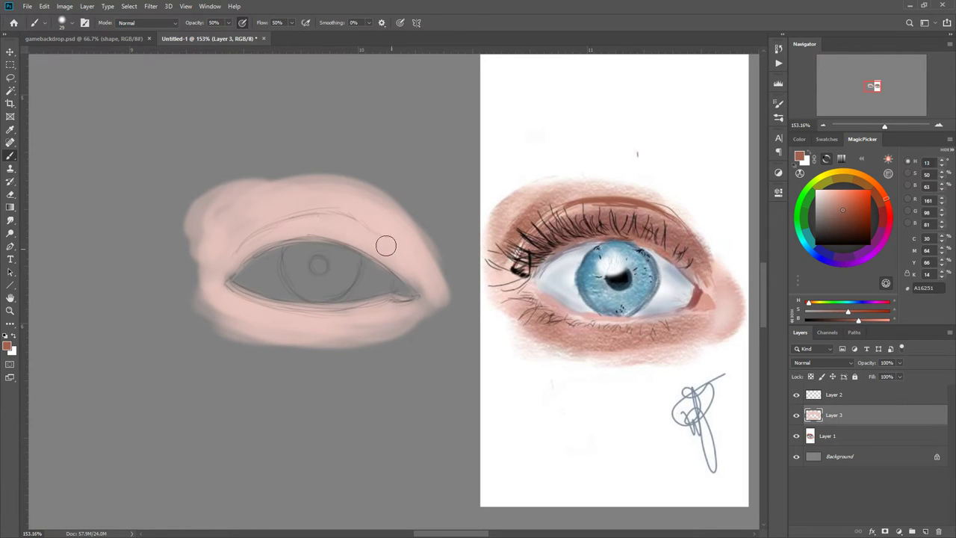
{"action": "mouse_move", "coordinate": [387, 246]}
{"action": "left_mouse_down"}
{"action": "mouse_move", "coordinate": [370, 221]}
{"action": "mouse_move", "coordinate": [406, 254]}
{"action": "mouse_move", "coordinate": [350, 206]}
{"action": "mouse_move", "coordinate": [347, 221]}
{"action": "mouse_move", "coordinate": [290, 210]}
{"action": "mouse_move", "coordinate": [301, 230]}
{"action": "mouse_move", "coordinate": [326, 204]}
{"action": "mouse_move", "coordinate": [241, 236]}
{"action": "mouse_move", "coordinate": [336, 206]}
{"action": "mouse_move", "coordinate": [353, 212]}
{"action": "mouse_move", "coordinate": [234, 240]}
{"action": "mouse_move", "coordinate": [320, 201]}
{"action": "mouse_move", "coordinate": [382, 228]}
{"action": "mouse_move", "coordinate": [366, 210]}
{"action": "mouse_move", "coordinate": [378, 218]}
{"action": "mouse_move", "coordinate": [324, 203]}
{"action": "mouse_move", "coordinate": [355, 200]}
{"action": "mouse_move", "coordinate": [411, 245]}
{"action": "mouse_move", "coordinate": [366, 204]}
{"action": "mouse_move", "coordinate": [414, 265]}
{"action": "mouse_move", "coordinate": [383, 223]}
{"action": "mouse_move", "coordinate": [404, 245]}
{"action": "mouse_move", "coordinate": [394, 222]}
{"action": "mouse_move", "coordinate": [407, 244]}
{"action": "mouse_move", "coordinate": [387, 212]}
{"action": "mouse_move", "coordinate": [396, 230]}
{"action": "mouse_move", "coordinate": [357, 207]}
{"action": "mouse_move", "coordinate": [405, 242]}
{"action": "mouse_move", "coordinate": [381, 208]}
{"action": "mouse_move", "coordinate": [352, 315]}
{"action": "mouse_move", "coordinate": [343, 311]}
{"action": "mouse_move", "coordinate": [366, 316]}
{"action": "mouse_move", "coordinate": [284, 320]}
{"action": "mouse_move", "coordinate": [365, 319]}
{"action": "mouse_move", "coordinate": [284, 329]}
{"action": "mouse_move", "coordinate": [354, 320]}
{"action": "mouse_move", "coordinate": [317, 330]}
{"action": "mouse_move", "coordinate": [350, 329]}
{"action": "mouse_move", "coordinate": [305, 329]}
{"action": "mouse_move", "coordinate": [377, 315]}
{"action": "mouse_move", "coordinate": [287, 318]}
{"action": "mouse_move", "coordinate": [363, 315]}
{"action": "mouse_move", "coordinate": [300, 313]}
{"action": "mouse_move", "coordinate": [372, 324]}
{"action": "mouse_move", "coordinate": [335, 313]}
{"action": "mouse_move", "coordinate": [342, 317]}
{"action": "mouse_move", "coordinate": [304, 335]}
{"action": "left_mouse_up"}
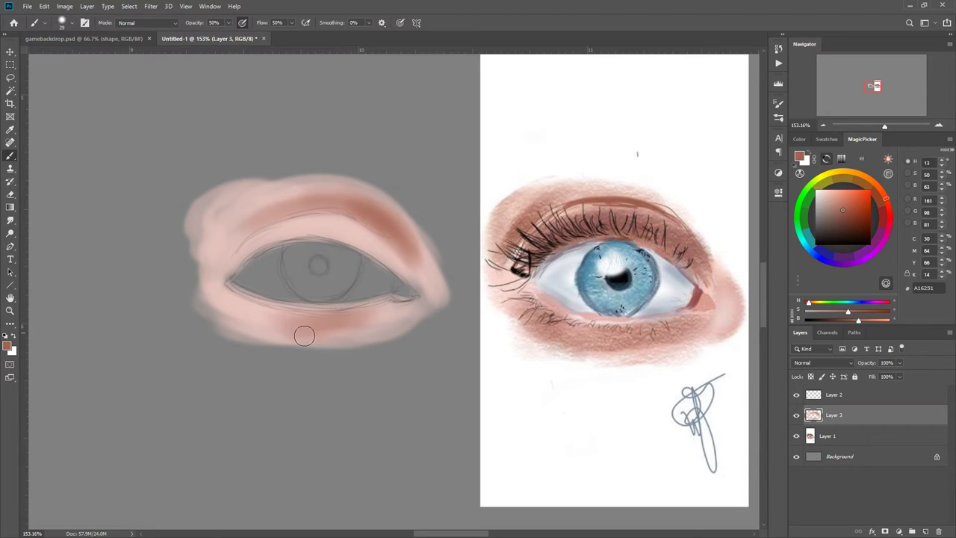
Sample the mid brown B07768 and shade the upper lid along the crease and out to the outer corner.
{"action": "left_click", "coordinate": [508, 213], "text": "alt"}
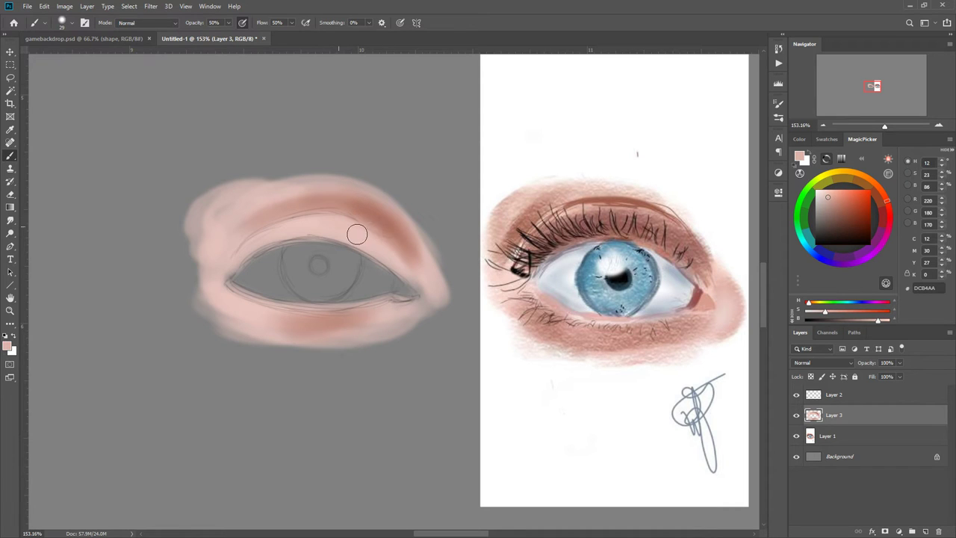
{"action": "left_click", "coordinate": [373, 208], "text": "alt"}
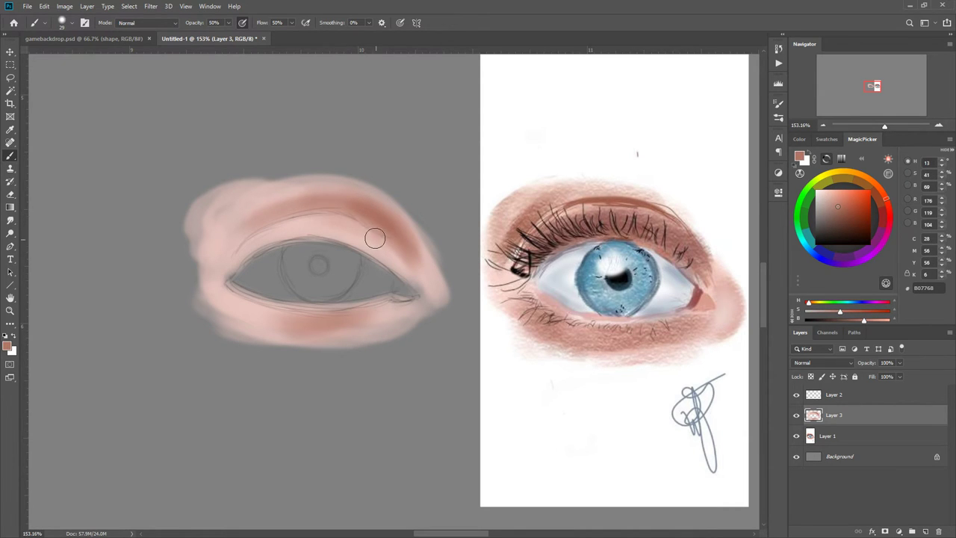
{"action": "mouse_move", "coordinate": [374, 236]}
{"action": "left_mouse_down"}
{"action": "mouse_move", "coordinate": [284, 220]}
{"action": "mouse_move", "coordinate": [386, 244]}
{"action": "mouse_move", "coordinate": [274, 230]}
{"action": "left_mouse_up"}
{"action": "left_click_drag", "start_coordinate": [361, 234], "coordinate": [274, 229]}
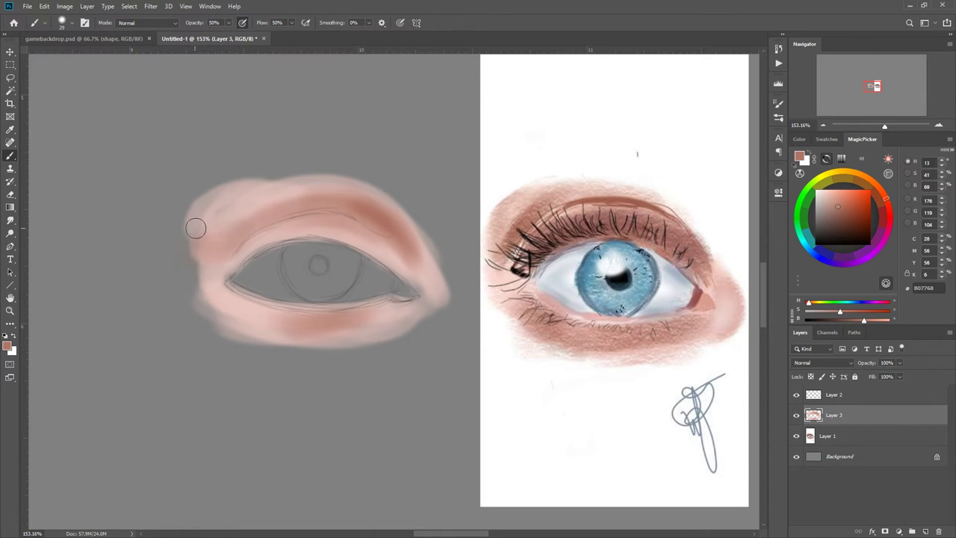
Blend the skin around the upper lid and outer corner with sampled pink tones, finishing by picking the peach D99E90.
{"action": "left_click", "coordinate": [234, 205], "text": "alt"}
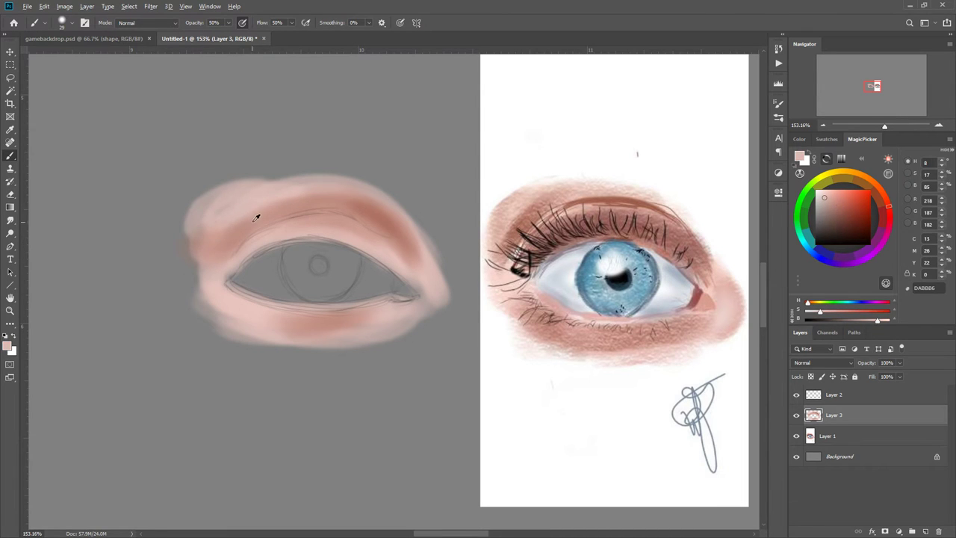
{"action": "left_click", "coordinate": [256, 217], "text": "alt"}
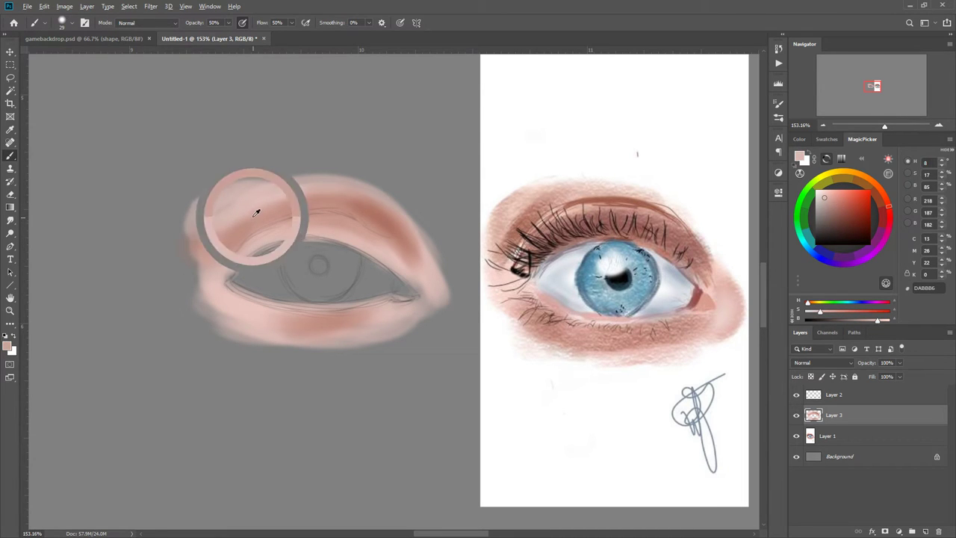
{"action": "left_click", "coordinate": [711, 300], "text": "alt"}
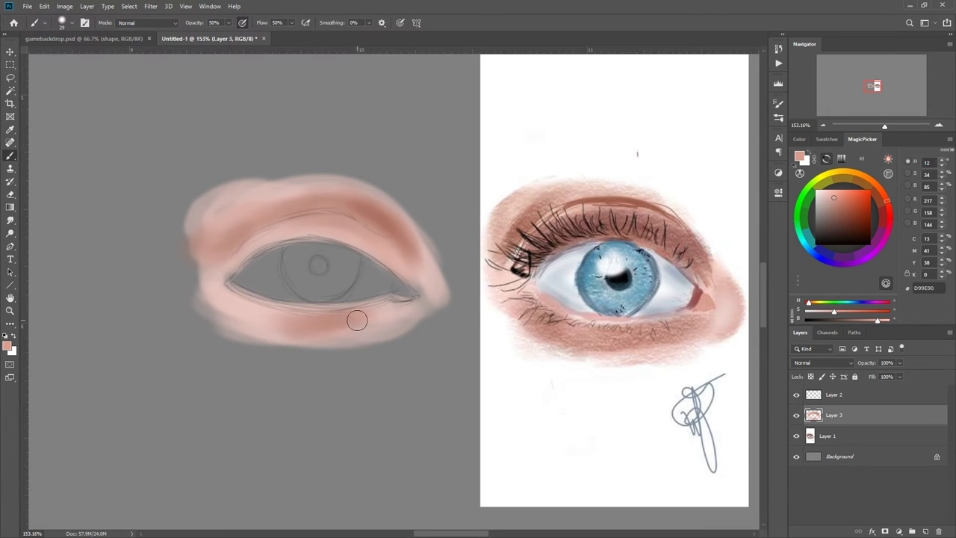
Paint both corners of the eye with the sampled reddish brown A15E4D using a 10 px brush.
{"action": "left_click", "coordinate": [615, 196], "text": "alt"}
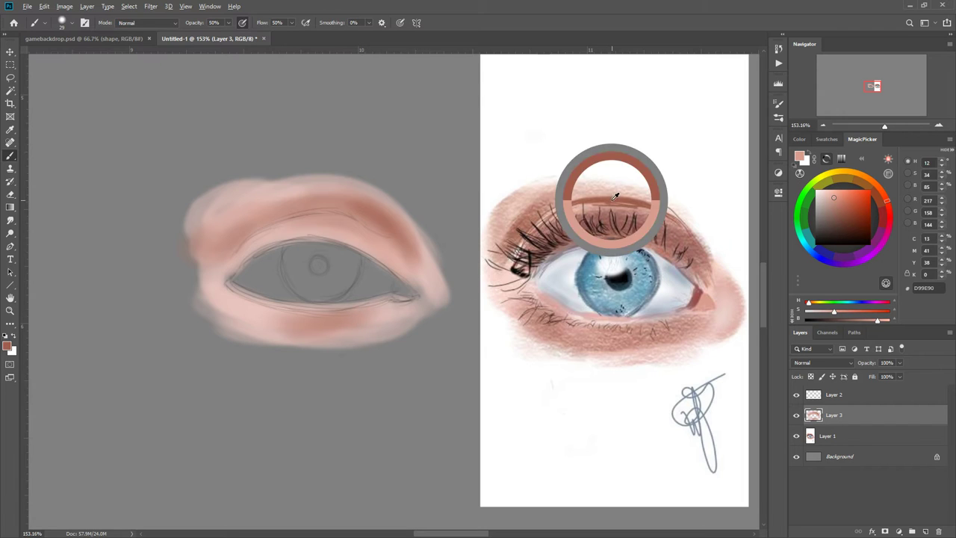
{"action": "right_click", "coordinate": [361, 269]}
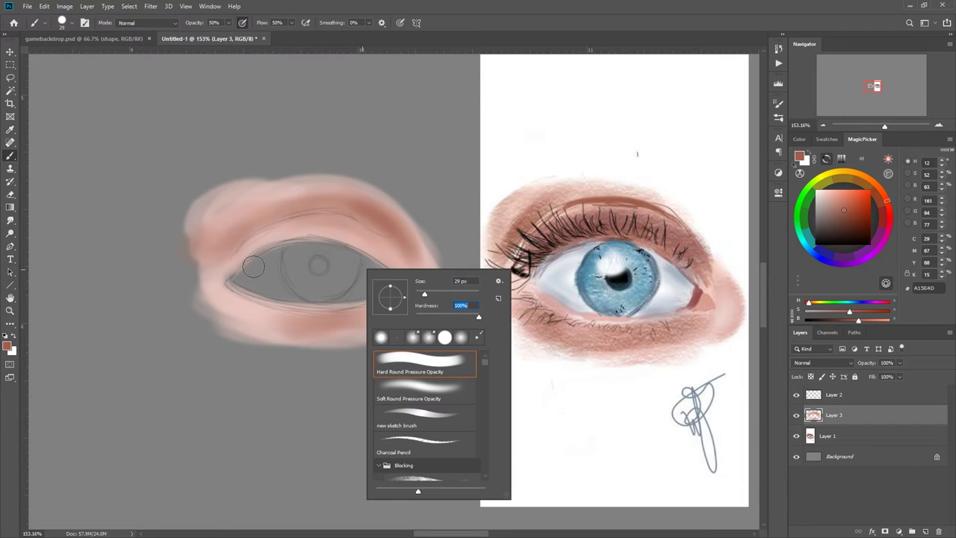
{"action": "left_click", "coordinate": [418, 293]}
{"action": "left_click_drag", "start_coordinate": [231, 284], "coordinate": [236, 292]}
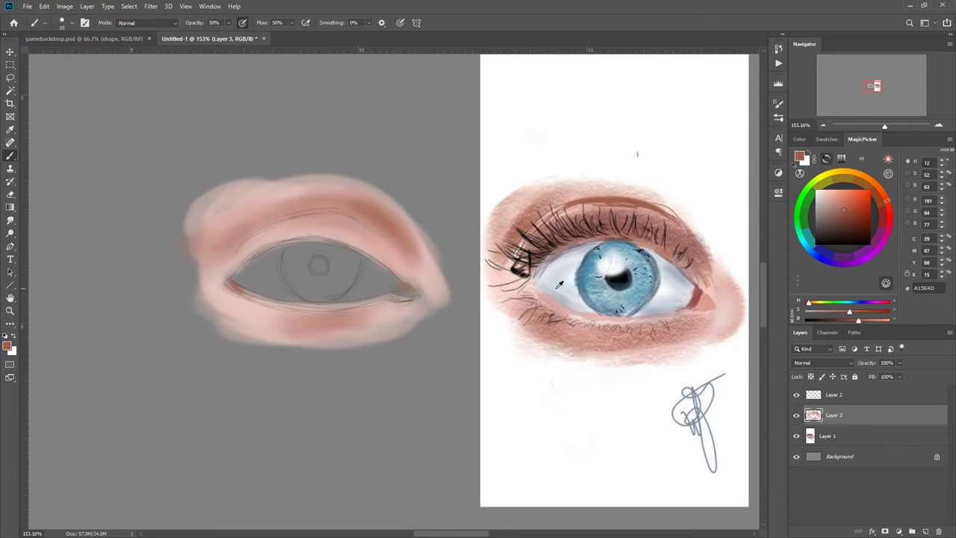
Colour the tear duct at the inner corner with the sampled dark red 9A4E50 and add a light pink E3A79C highlight.
{"action": "left_click", "coordinate": [694, 300], "text": "alt"}
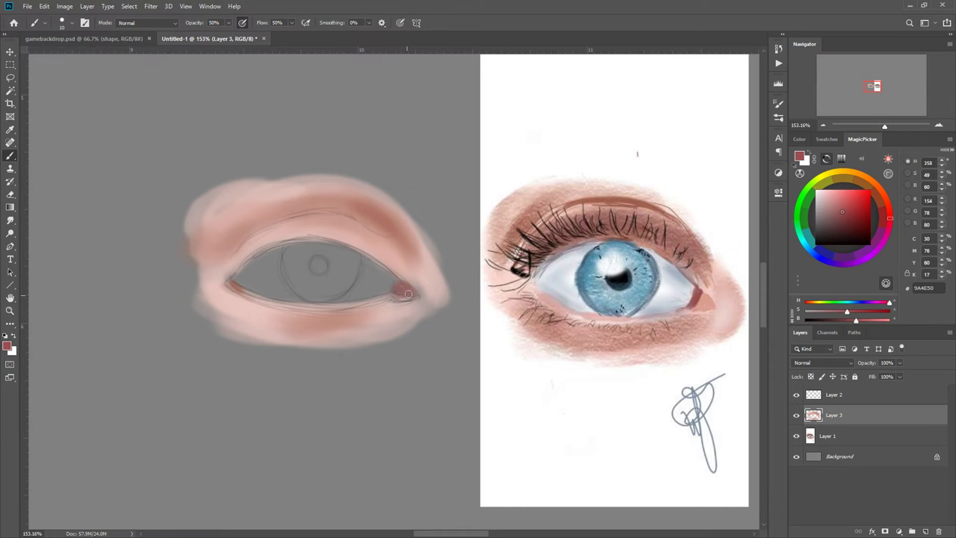
{"action": "left_click", "coordinate": [709, 301], "text": "alt"}
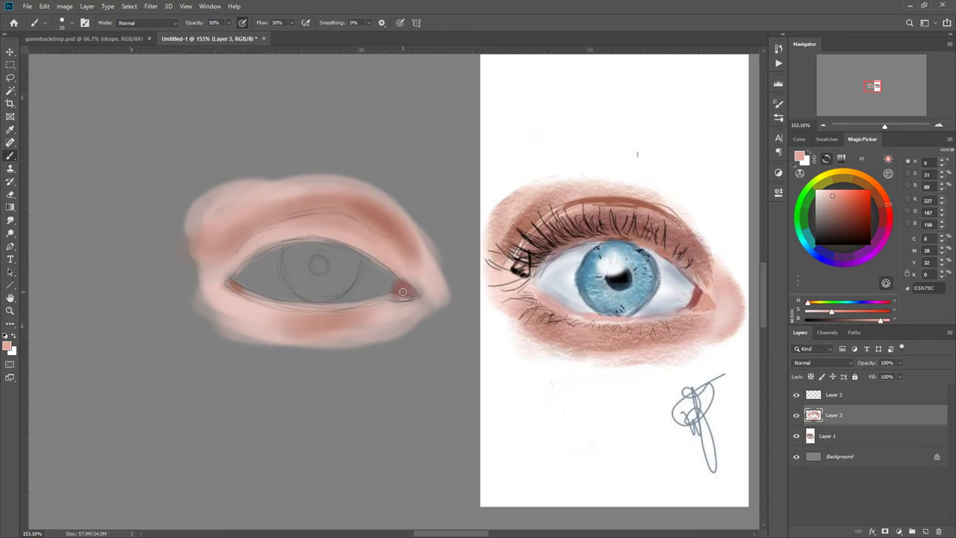
{"action": "left_click_drag", "start_coordinate": [414, 296], "coordinate": [396, 293]}
Fill the eyeball between the lids with the blue-grey ADB7C3 sampled from the reference, using a 45 px brush.
{"action": "left_click", "coordinate": [672, 278], "text": "alt"}
{"action": "left_click", "coordinate": [672, 281], "text": "alt"}
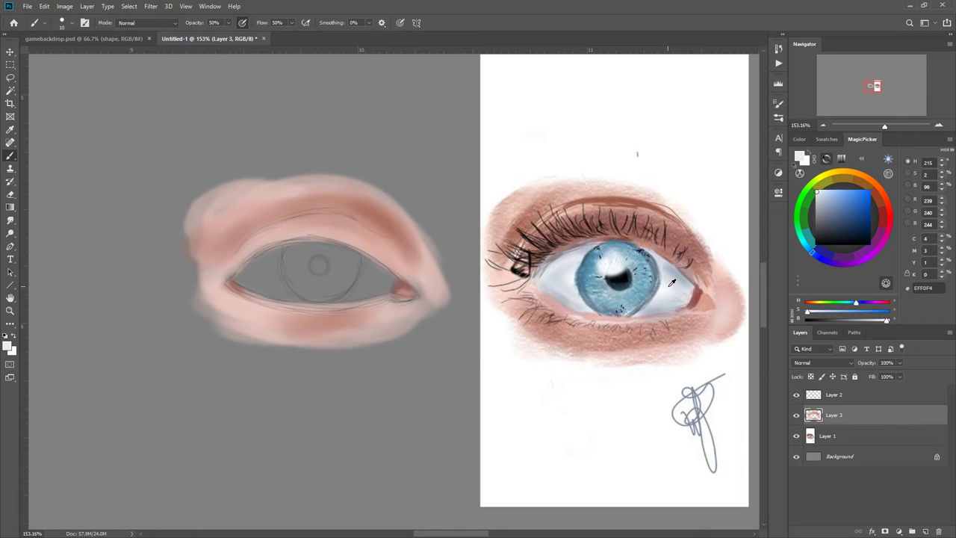
{"action": "left_click", "coordinate": [675, 273], "text": "alt"}
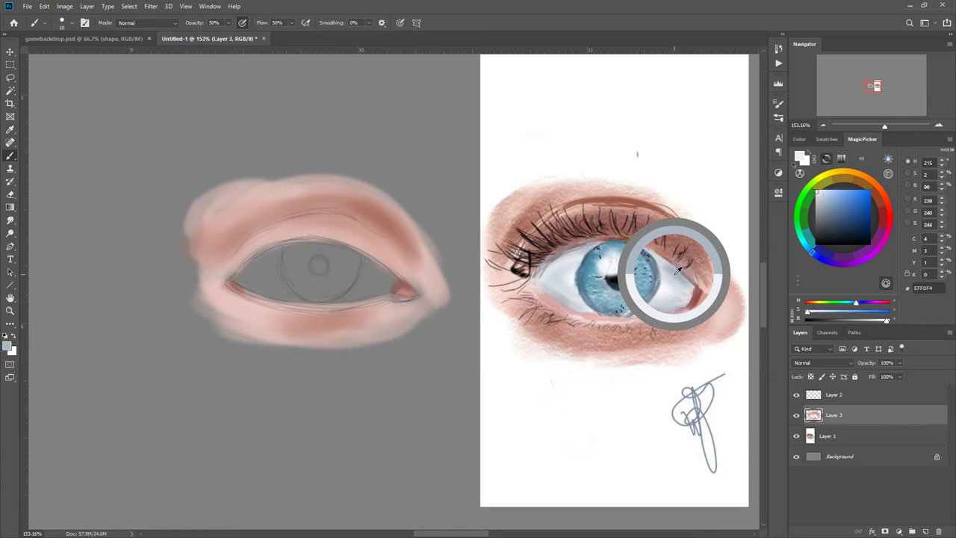
{"action": "right_click", "coordinate": [360, 258]}
{"action": "left_click", "coordinate": [426, 286]}
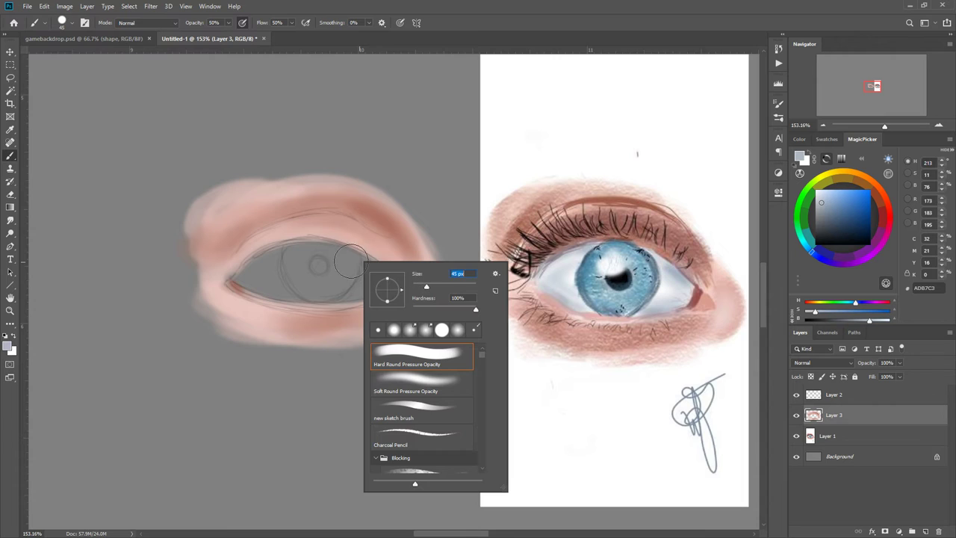
{"action": "mouse_move", "coordinate": [349, 261]}
{"action": "left_mouse_down"}
{"action": "mouse_move", "coordinate": [382, 283]}
{"action": "mouse_move", "coordinate": [369, 274]}
{"action": "mouse_move", "coordinate": [364, 281]}
{"action": "mouse_move", "coordinate": [381, 280]}
{"action": "mouse_move", "coordinate": [327, 292]}
{"action": "mouse_move", "coordinate": [361, 284]}
{"action": "mouse_move", "coordinate": [353, 273]}
{"action": "mouse_move", "coordinate": [372, 278]}
{"action": "mouse_move", "coordinate": [351, 272]}
{"action": "mouse_move", "coordinate": [367, 283]}
{"action": "mouse_move", "coordinate": [340, 288]}
{"action": "mouse_move", "coordinate": [357, 282]}
{"action": "mouse_move", "coordinate": [348, 265]}
{"action": "mouse_move", "coordinate": [253, 272]}
{"action": "mouse_move", "coordinate": [323, 281]}
{"action": "left_mouse_up"}
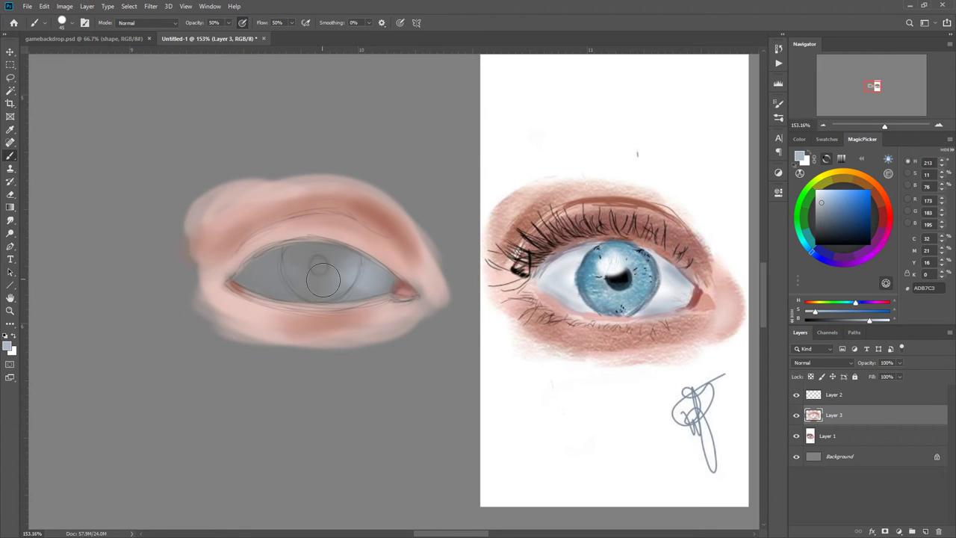
{"action": "left_click", "coordinate": [276, 267], "text": "alt"}
{"action": "mouse_move", "coordinate": [264, 255]}
{"action": "left_mouse_down"}
{"action": "mouse_move", "coordinate": [289, 298]}
{"action": "mouse_move", "coordinate": [272, 259]}
{"action": "mouse_move", "coordinate": [278, 286]}
{"action": "mouse_move", "coordinate": [251, 269]}
{"action": "left_mouse_up"}
Add a new layer above Layer 1 and shade the outer and upper parts of the eyeball with dark blue-grey 535860.
{"action": "left_click", "coordinate": [252, 269], "text": "alt"}
{"action": "left_click", "coordinate": [822, 224]}
{"action": "left_click", "coordinate": [824, 435]}
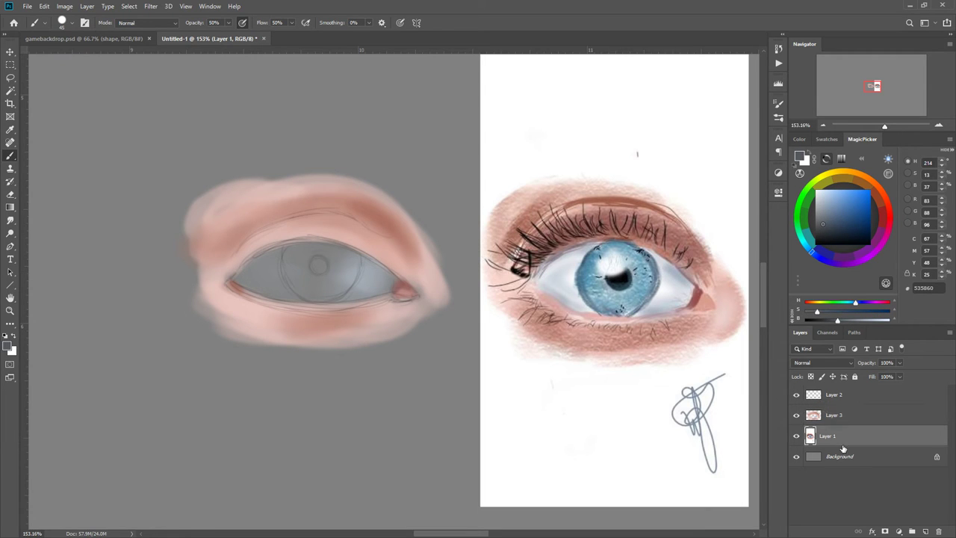
{"action": "left_click", "coordinate": [925, 531]}
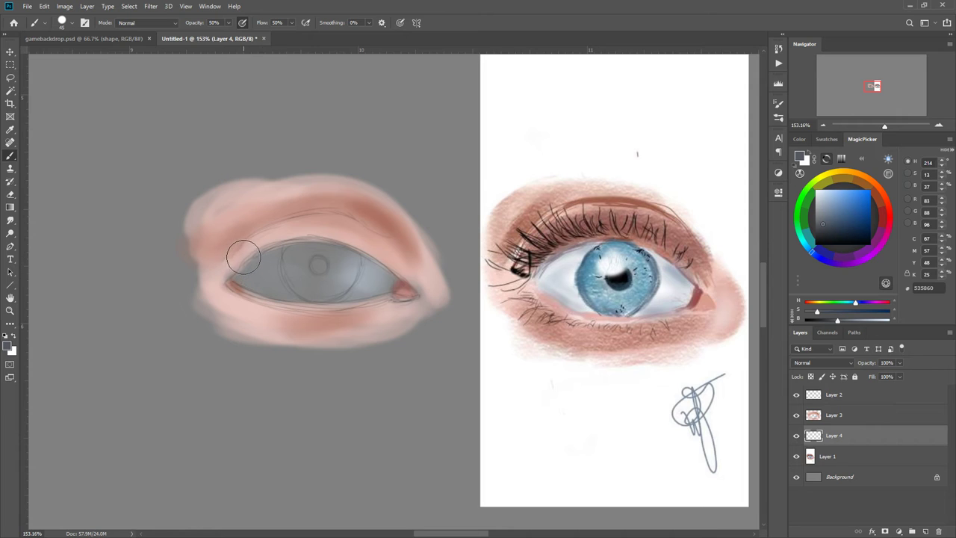
{"action": "mouse_move", "coordinate": [248, 258]}
{"action": "left_mouse_down"}
{"action": "mouse_move", "coordinate": [249, 293]}
{"action": "mouse_move", "coordinate": [225, 263]}
{"action": "mouse_move", "coordinate": [230, 287]}
{"action": "mouse_move", "coordinate": [243, 284]}
{"action": "mouse_move", "coordinate": [232, 276]}
{"action": "mouse_move", "coordinate": [234, 292]}
{"action": "mouse_move", "coordinate": [227, 275]}
{"action": "mouse_move", "coordinate": [259, 248]}
{"action": "mouse_move", "coordinate": [269, 284]}
{"action": "mouse_move", "coordinate": [254, 266]}
{"action": "mouse_move", "coordinate": [283, 293]}
{"action": "mouse_move", "coordinate": [256, 239]}
{"action": "mouse_move", "coordinate": [256, 259]}
{"action": "mouse_move", "coordinate": [329, 248]}
{"action": "mouse_move", "coordinate": [291, 252]}
{"action": "mouse_move", "coordinate": [329, 237]}
{"action": "mouse_move", "coordinate": [394, 267]}
{"action": "mouse_move", "coordinate": [357, 262]}
{"action": "left_mouse_up"}
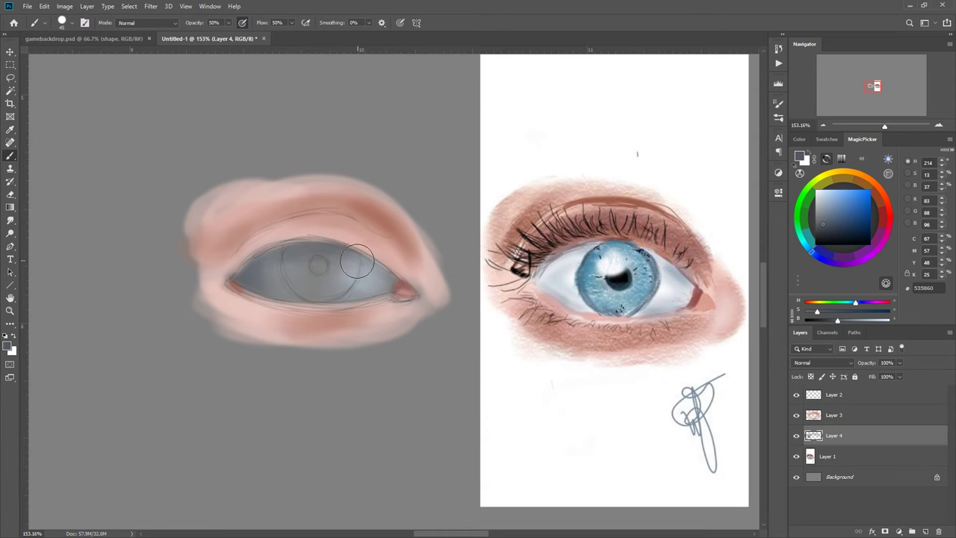
Refine the eyeball's shading on Layer 3 with a 14 px brush, sampling the greys A1A9B2 and 7D8084.
{"action": "right_click", "coordinate": [364, 271]}
{"action": "mouse_move", "coordinate": [427, 297]}
{"action": "left_mouse_down"}
{"action": "mouse_move", "coordinate": [369, 263]}
{"action": "mouse_move", "coordinate": [387, 275]}
{"action": "left_mouse_up"}
{"action": "left_click", "coordinate": [807, 409]}
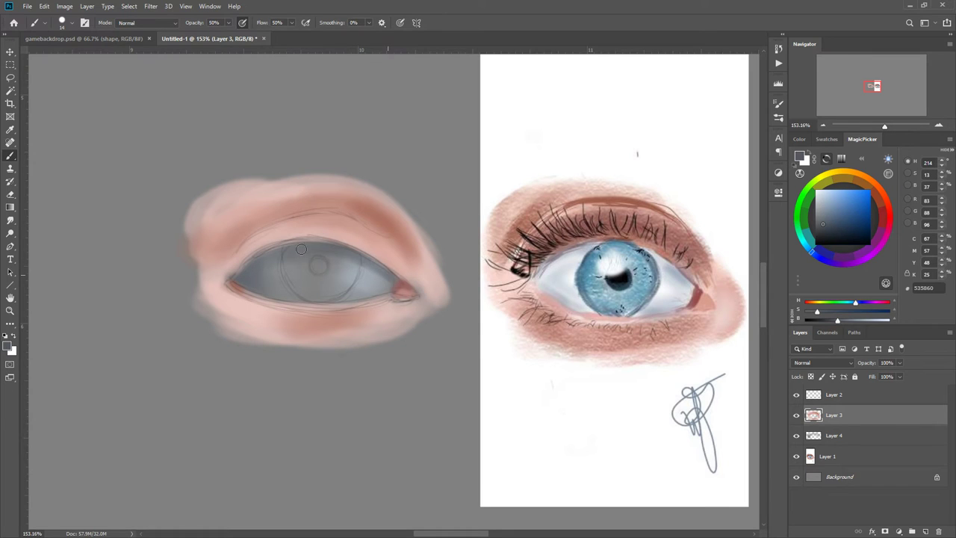
{"action": "left_click", "coordinate": [360, 265], "text": "alt"}
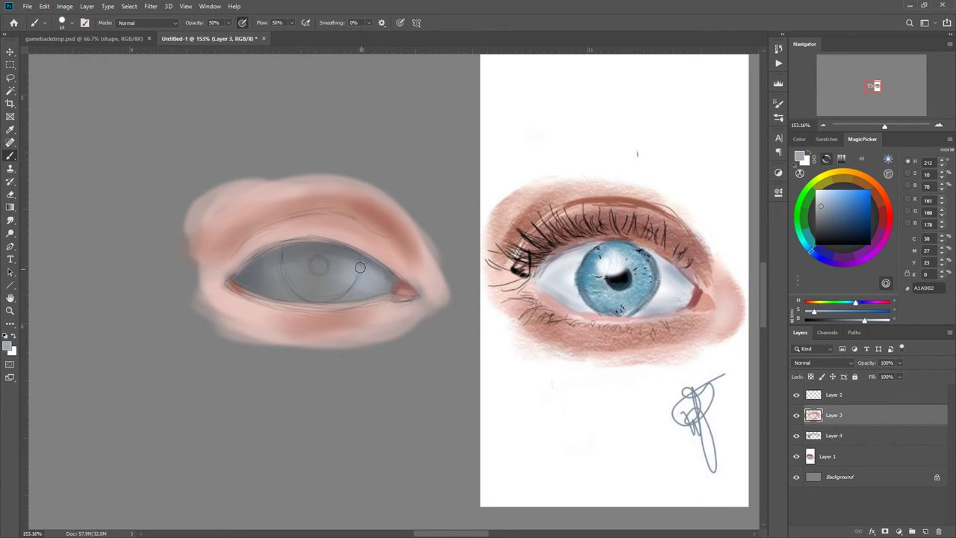
{"action": "left_click", "coordinate": [274, 272], "text": "alt"}
Draw the upper lid crease to the outer corner with a 6 px brush in the reference's reddish brown 9F5E4C.
{"action": "left_click", "coordinate": [618, 193], "text": "alt"}
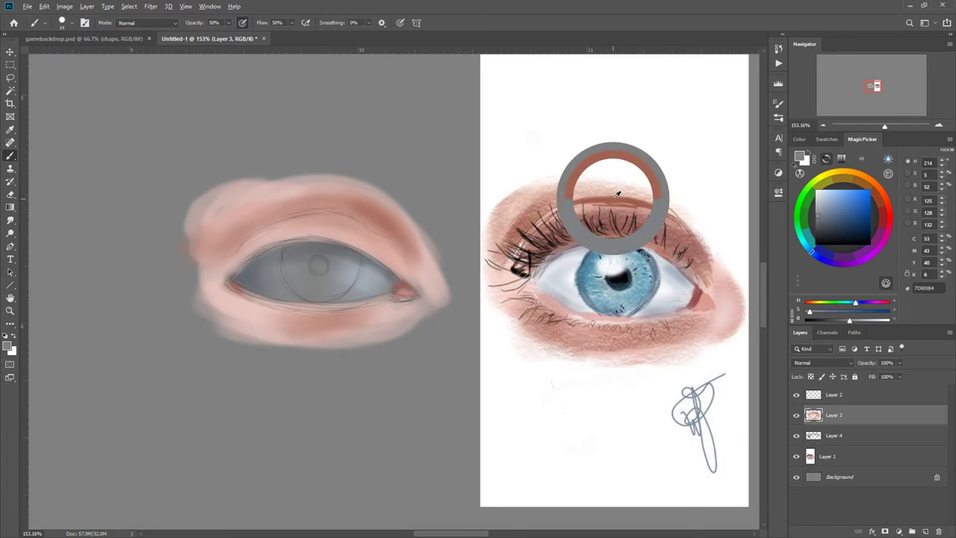
{"action": "right_click", "coordinate": [372, 216]}
{"action": "left_click_drag", "start_coordinate": [406, 244], "coordinate": [385, 231]}
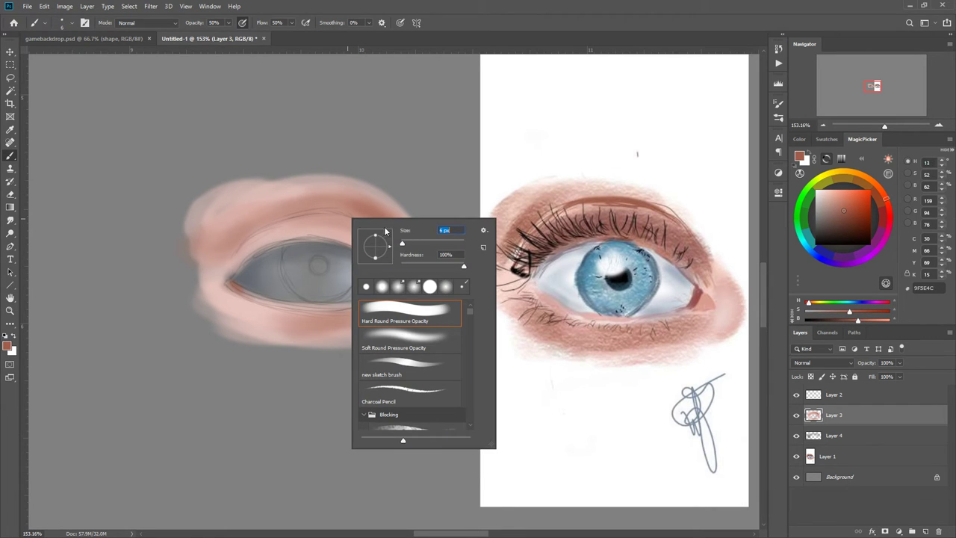
{"action": "left_click", "coordinate": [296, 217]}
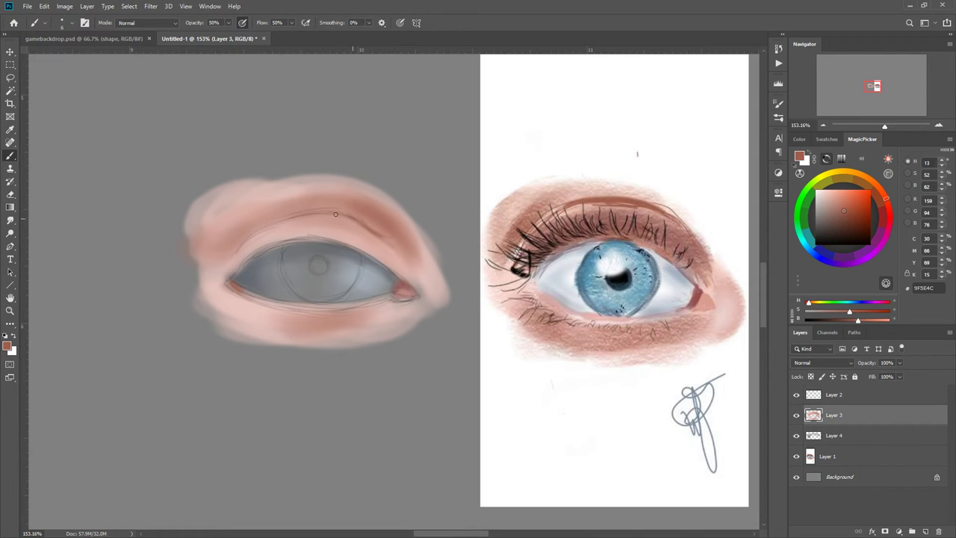
{"action": "left_click_drag", "start_coordinate": [284, 221], "coordinate": [257, 230]}
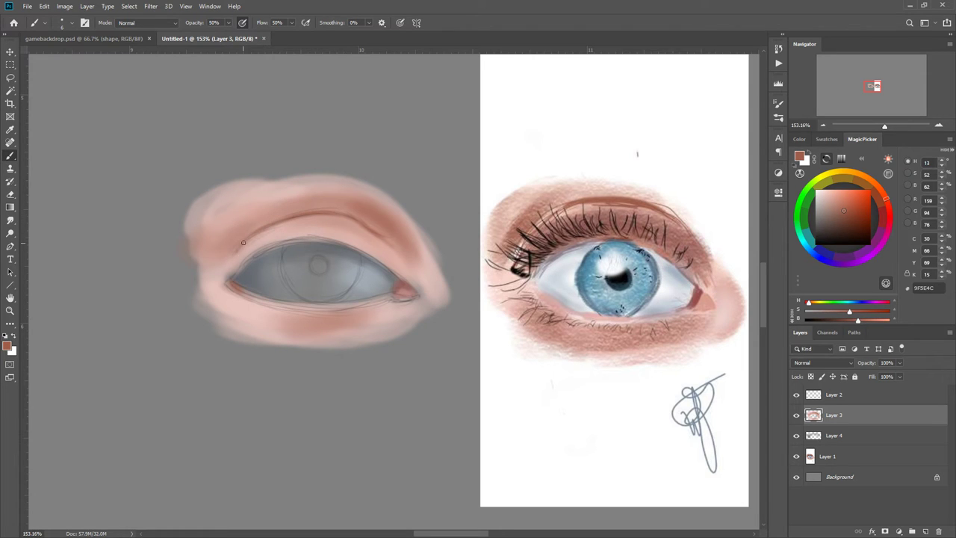
{"action": "left_click_drag", "start_coordinate": [243, 243], "coordinate": [234, 257]}
Deepen the crease's outer end with the sampled browns 91655A and 7B554A.
{"action": "left_click", "coordinate": [532, 256], "text": "alt"}
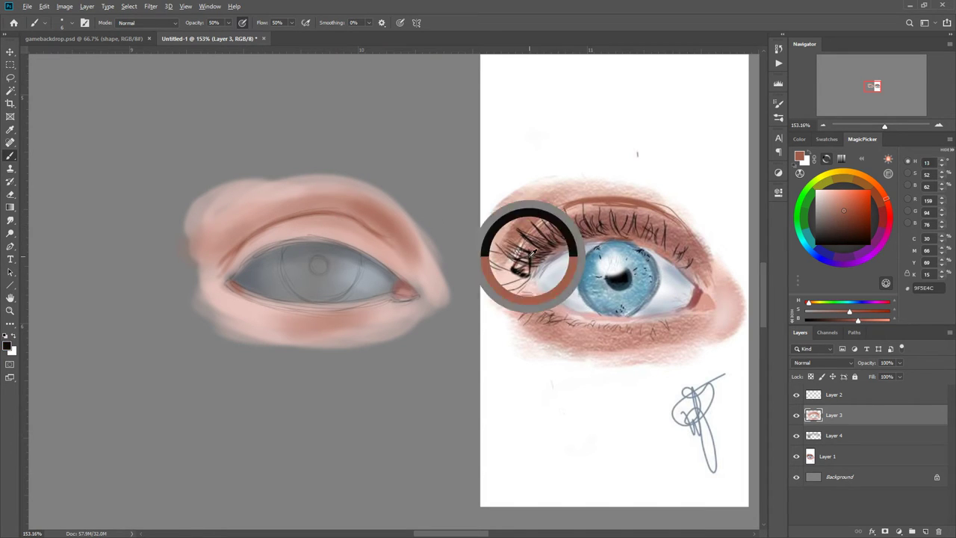
{"action": "left_click", "coordinate": [238, 248], "text": "alt"}
{"action": "left_click", "coordinate": [237, 248], "text": "alt"}
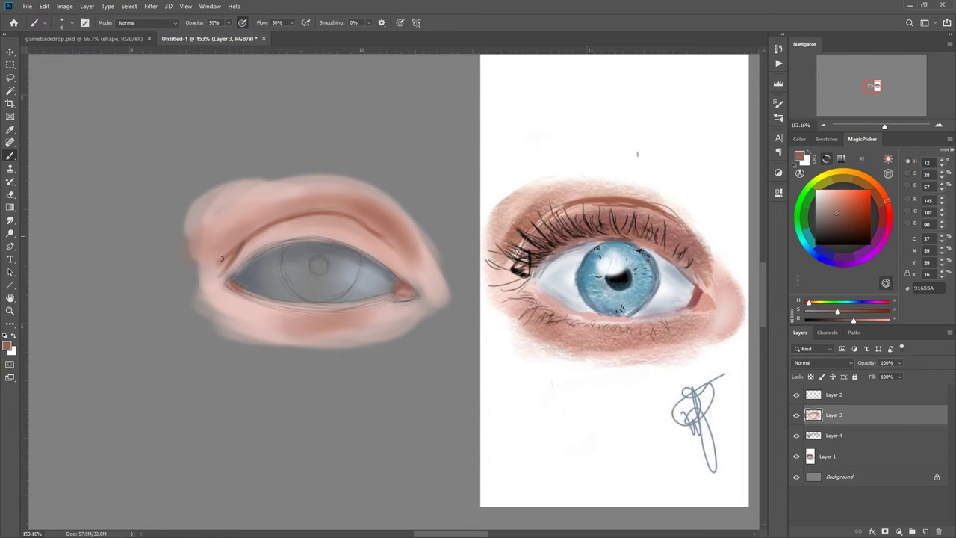
{"action": "left_click", "coordinate": [247, 241], "text": "alt"}
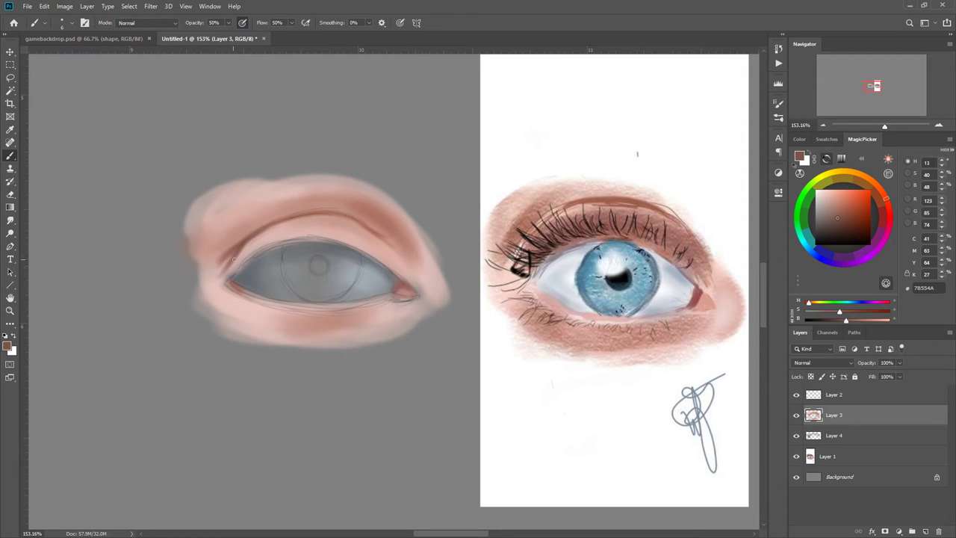
Soften the skin below and around the outer corner with the sampled peach CFA296 and a 31 px brush.
{"action": "left_click", "coordinate": [314, 320], "text": "alt"}
{"action": "left_click", "coordinate": [285, 313], "text": "alt"}
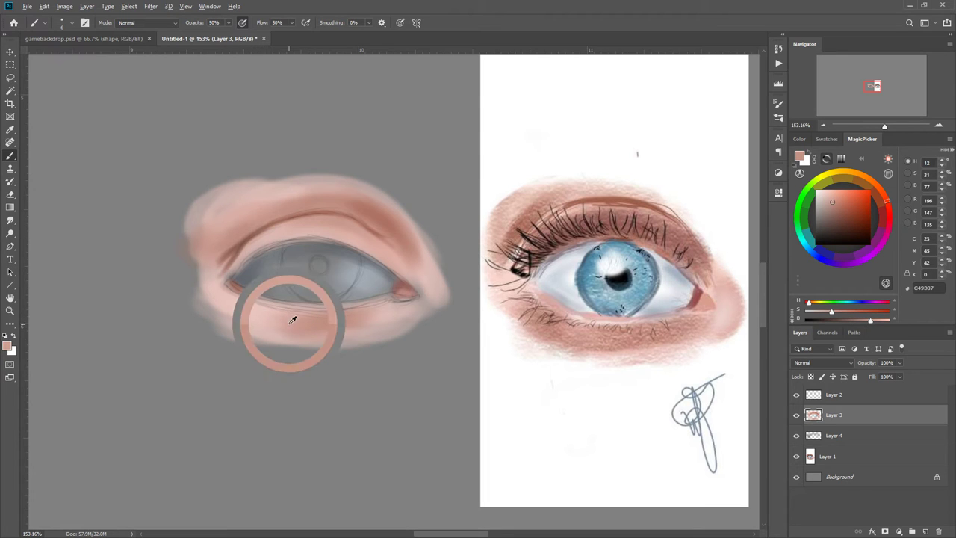
{"action": "right_click", "coordinate": [285, 314]}
{"action": "left_click", "coordinate": [307, 332]}
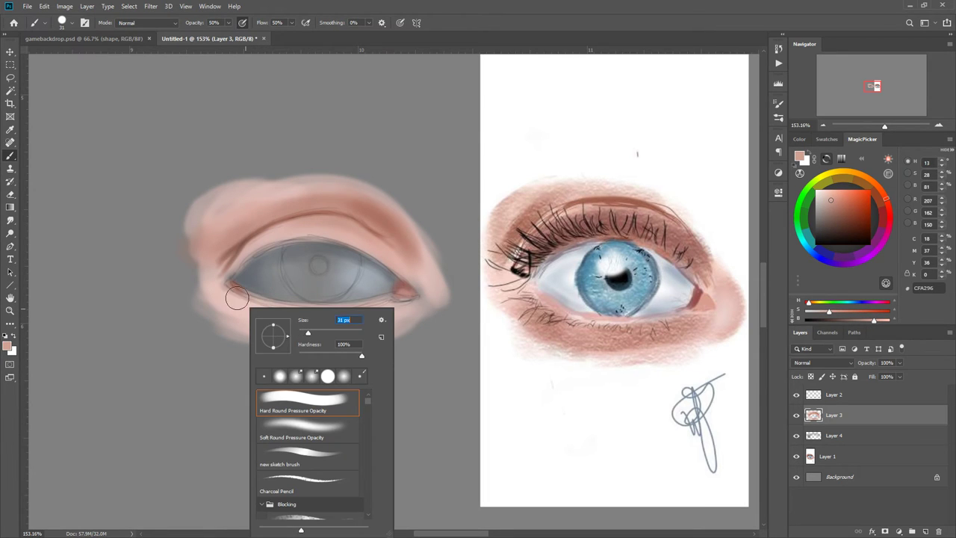
{"action": "mouse_move", "coordinate": [216, 299]}
{"action": "left_mouse_down"}
{"action": "mouse_move", "coordinate": [260, 317]}
{"action": "mouse_move", "coordinate": [217, 307]}
{"action": "mouse_move", "coordinate": [200, 270]}
{"action": "mouse_move", "coordinate": [231, 303]}
{"action": "mouse_move", "coordinate": [273, 321]}
{"action": "mouse_move", "coordinate": [233, 303]}
{"action": "mouse_move", "coordinate": [276, 322]}
{"action": "left_mouse_up"}
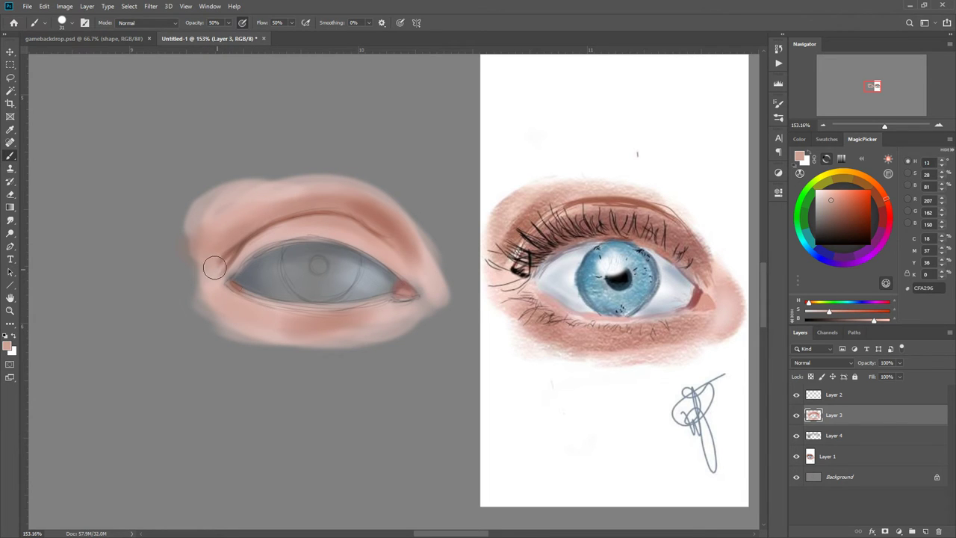
Thicken the crease's outer part with sampled brown 95655A at 15 px and blend the lid with light pink D8B2AA.
{"action": "left_click", "coordinate": [261, 227], "text": "alt"}
{"action": "right_click", "coordinate": [253, 230]}
{"action": "left_click", "coordinate": [315, 254]}
{"action": "left_click", "coordinate": [248, 239]}
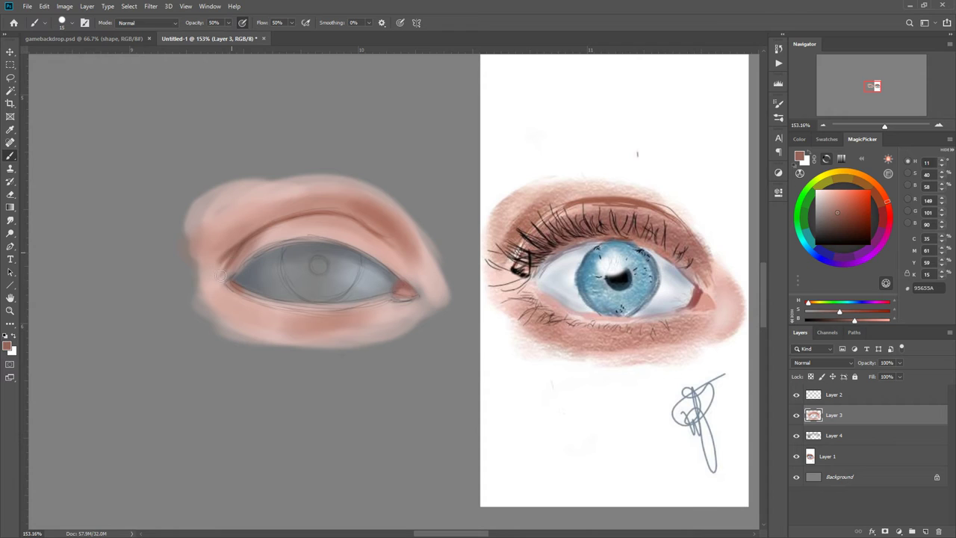
{"action": "left_click", "coordinate": [271, 226], "text": "alt"}
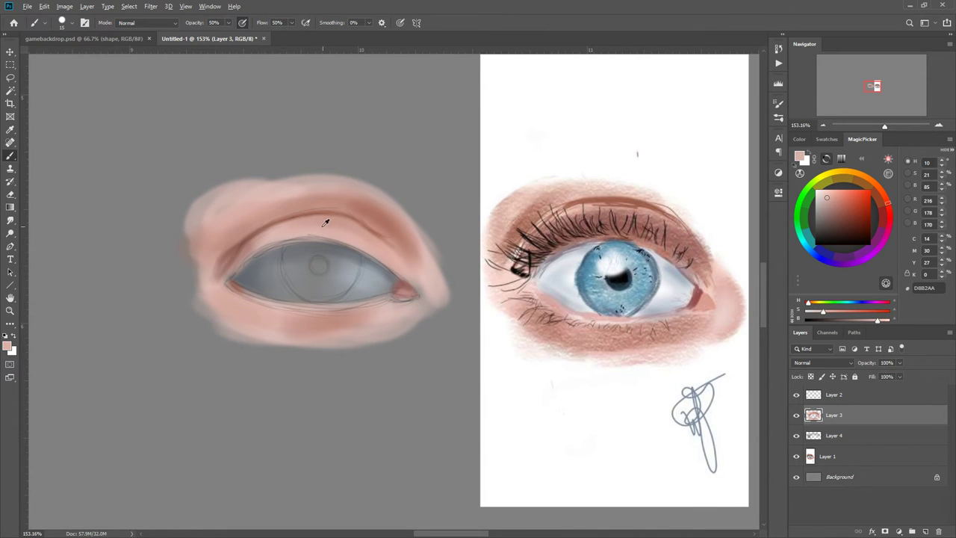
Tint the upper lid's inner end with purple 746EB5 at 45 px and extend the pink skin toward the nose bridge.
{"action": "left_click", "coordinate": [395, 217], "text": "alt"}
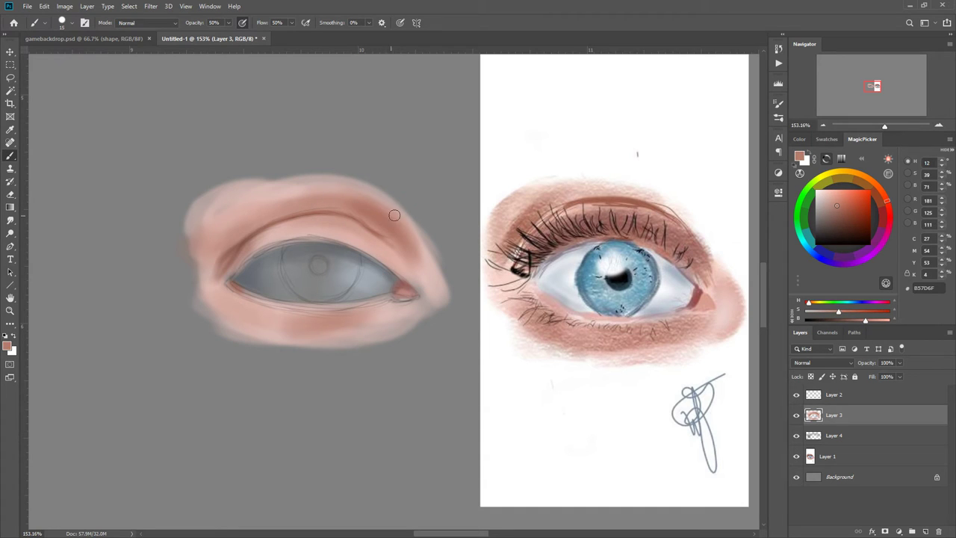
{"action": "left_click", "coordinate": [824, 259]}
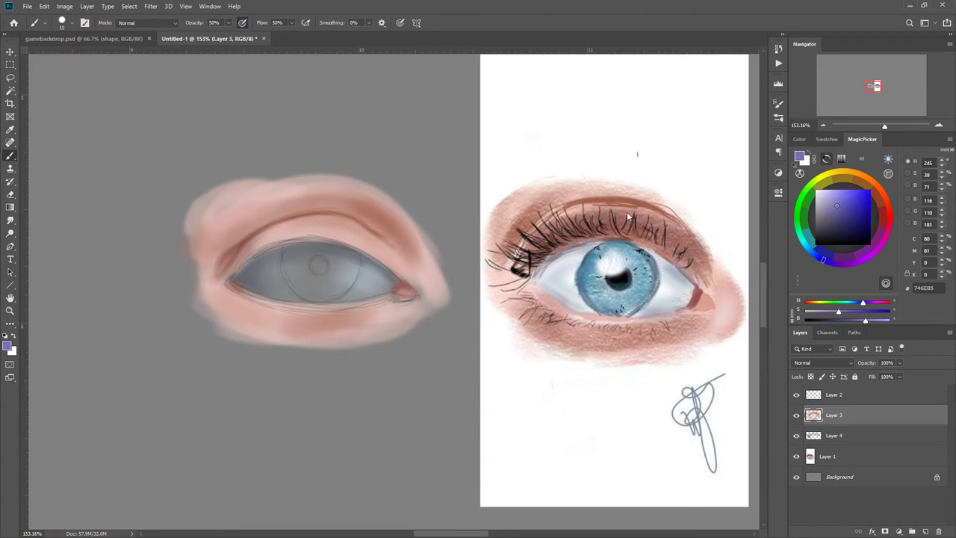
{"action": "right_click", "coordinate": [359, 255]}
{"action": "left_click_drag", "start_coordinate": [414, 278], "coordinate": [422, 278]}
{"action": "mouse_move", "coordinate": [362, 206]}
{"action": "left_mouse_down"}
{"action": "mouse_move", "coordinate": [418, 263]}
{"action": "mouse_move", "coordinate": [414, 252]}
{"action": "left_mouse_up"}
{"action": "left_click", "coordinate": [391, 220], "text": "alt"}
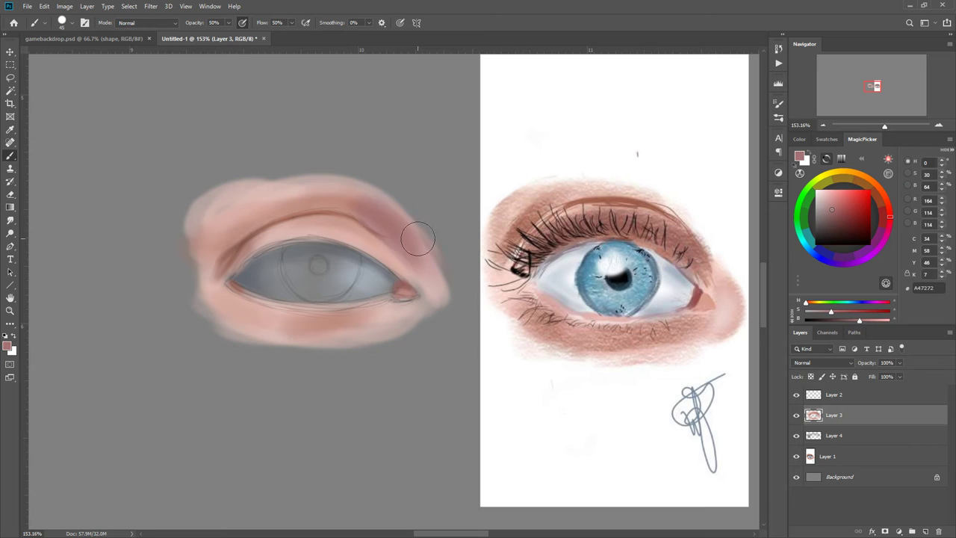
{"action": "left_click", "coordinate": [441, 282], "text": "alt"}
{"action": "mouse_move", "coordinate": [425, 225]}
{"action": "left_mouse_down"}
{"action": "mouse_move", "coordinate": [451, 305]}
{"action": "mouse_move", "coordinate": [450, 285]}
{"action": "left_mouse_up"}
Blend the inner crease and upper lid at 17 px with the sampled tones A97979, 9E685A and D5A59D.
{"action": "left_click", "coordinate": [404, 224], "text": "alt"}
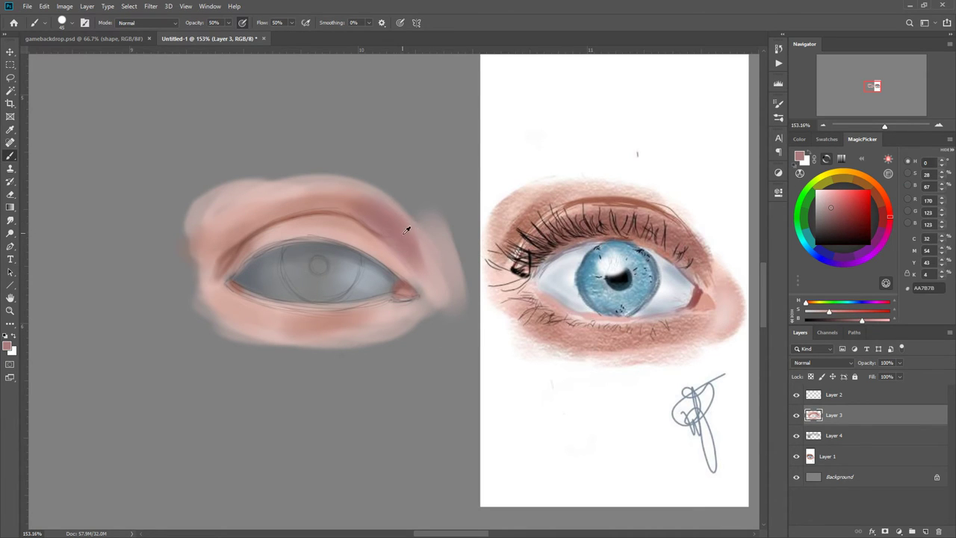
{"action": "left_click", "coordinate": [403, 230], "text": "alt"}
{"action": "right_click", "coordinate": [404, 230]}
{"action": "left_click_drag", "start_coordinate": [466, 257], "coordinate": [459, 256]}
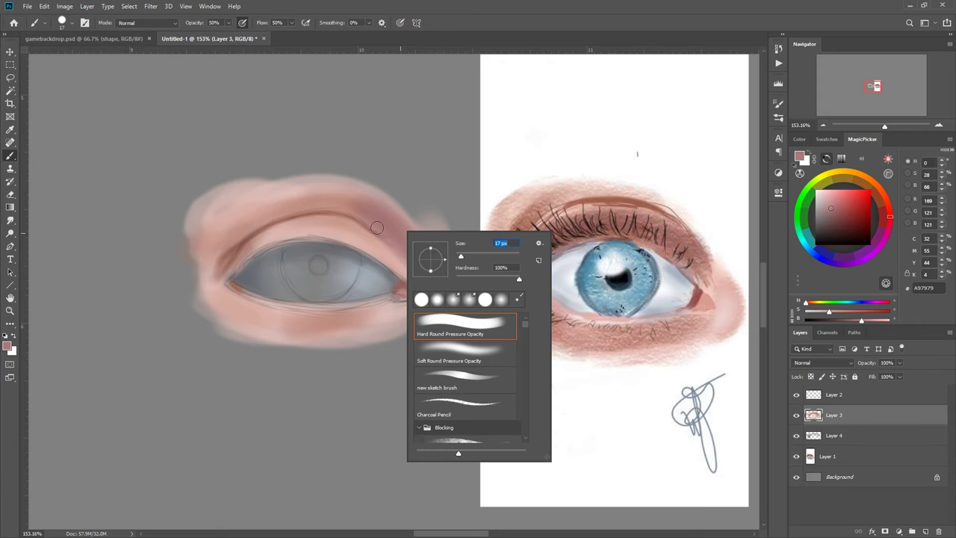
{"action": "left_click", "coordinate": [388, 221]}
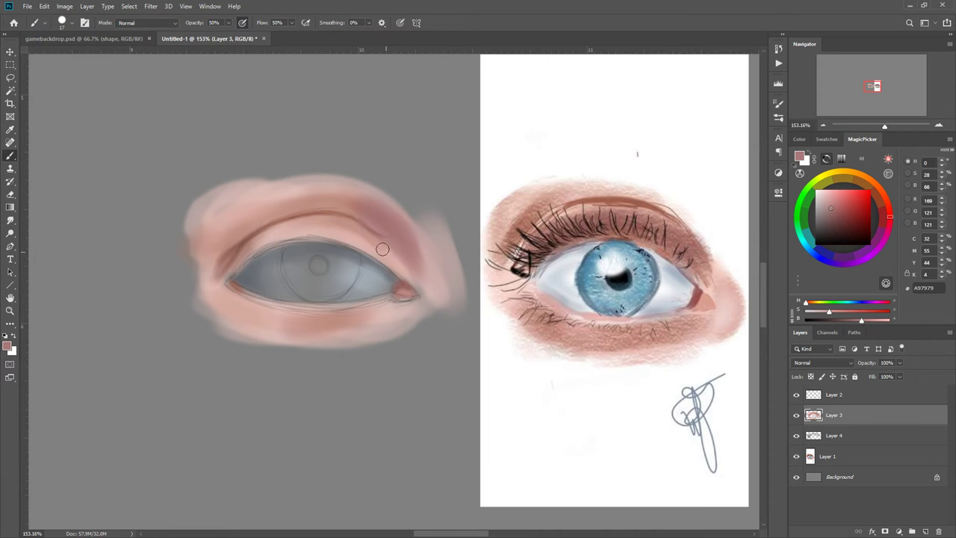
{"action": "left_click", "coordinate": [301, 214], "text": "alt"}
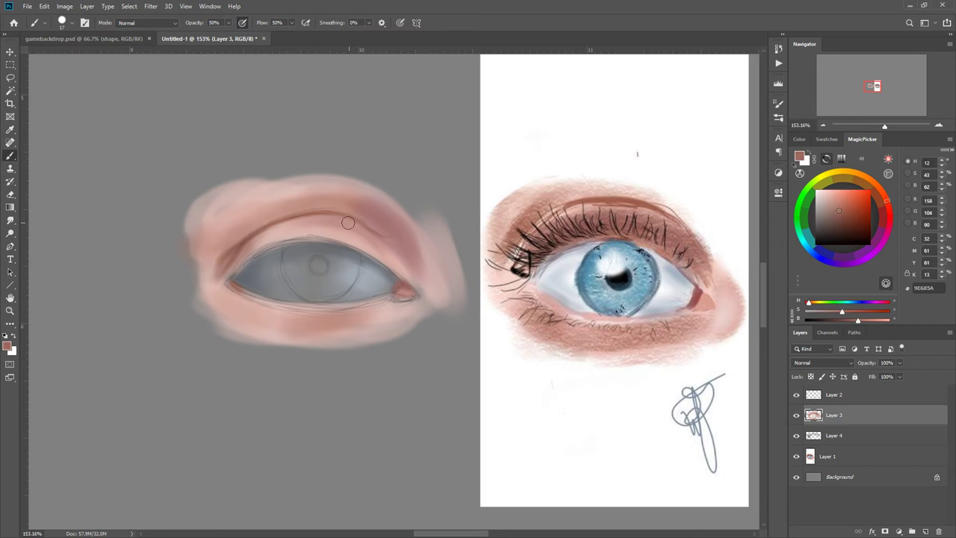
{"action": "left_click", "coordinate": [353, 228], "text": "alt"}
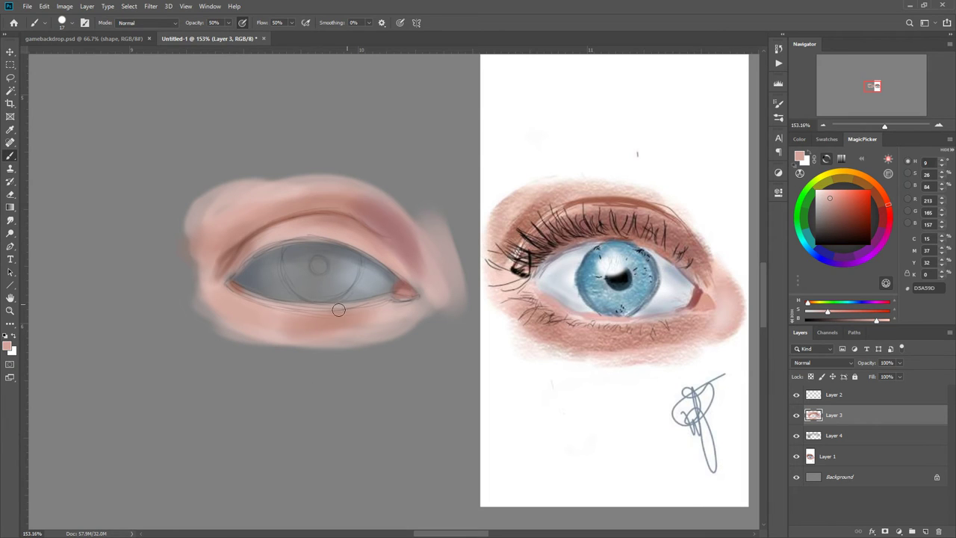
Darken the crease's outer end with the sampled brown 80584D and shade the skin below the outer corner.
{"action": "left_click", "coordinate": [311, 318], "text": "alt"}
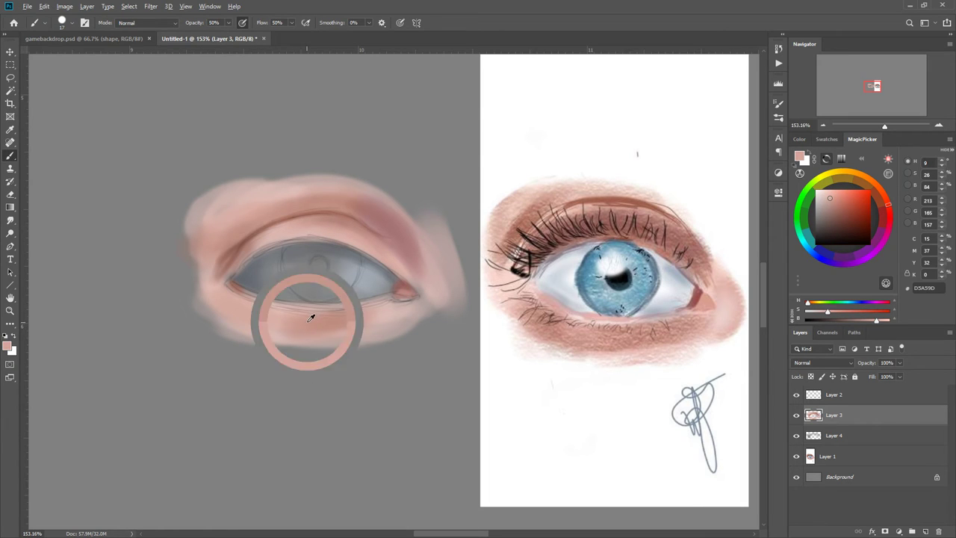
{"action": "left_click", "coordinate": [253, 303], "text": "alt"}
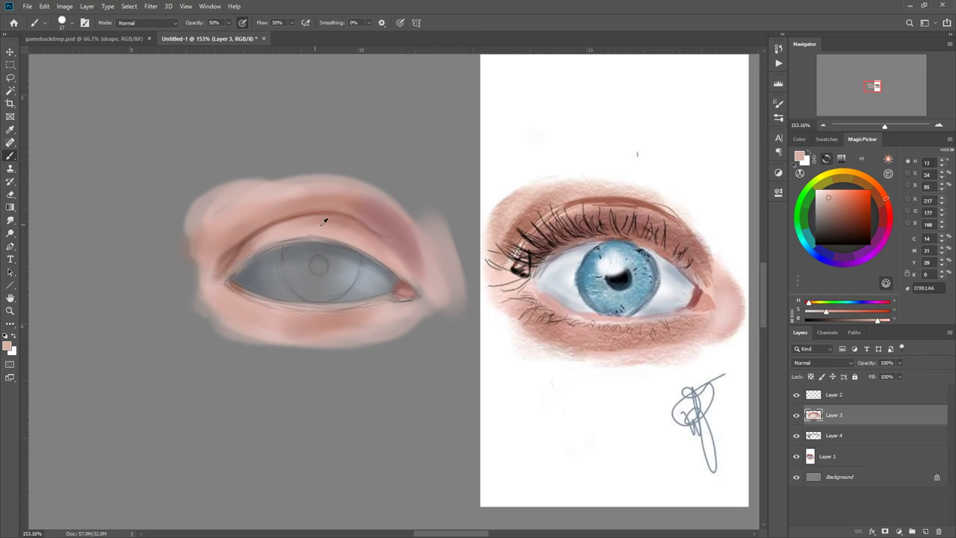
{"action": "left_click", "coordinate": [242, 245], "text": "alt"}
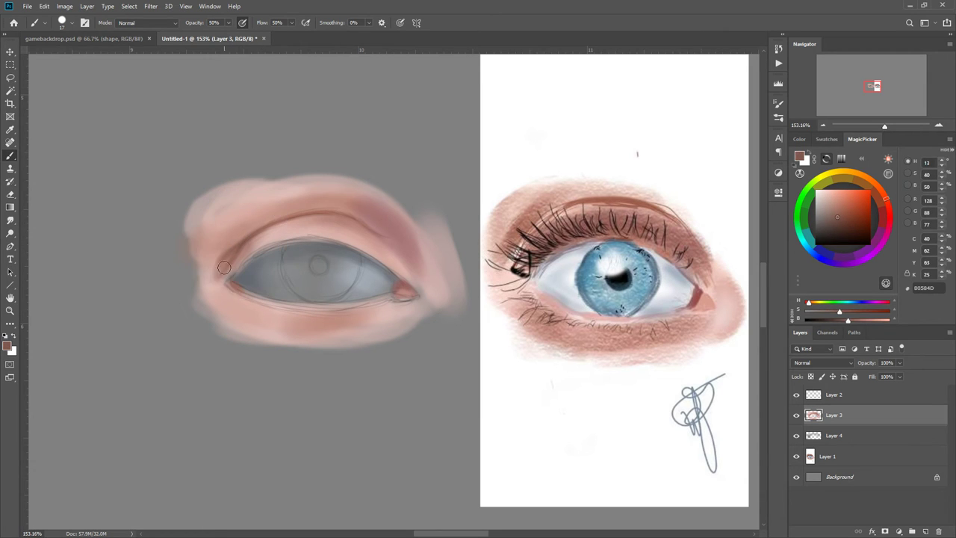
{"action": "mouse_move", "coordinate": [225, 302]}
{"action": "left_mouse_down"}
{"action": "mouse_move", "coordinate": [241, 321]}
{"action": "mouse_move", "coordinate": [243, 310]}
{"action": "mouse_move", "coordinate": [258, 319]}
{"action": "mouse_move", "coordinate": [230, 307]}
{"action": "mouse_move", "coordinate": [269, 313]}
{"action": "mouse_move", "coordinate": [229, 300]}
{"action": "mouse_move", "coordinate": [238, 312]}
{"action": "mouse_move", "coordinate": [220, 282]}
{"action": "mouse_move", "coordinate": [258, 315]}
{"action": "mouse_move", "coordinate": [216, 296]}
{"action": "mouse_move", "coordinate": [252, 314]}
{"action": "mouse_move", "coordinate": [227, 296]}
{"action": "mouse_move", "coordinate": [239, 318]}
{"action": "left_mouse_up"}
Blend the skin below the eye with sampled pinks D0A79E and D9B2A7, and paint the lower lid rim with B5A8A5 at 10 px.
{"action": "left_click", "coordinate": [240, 300], "text": "alt"}
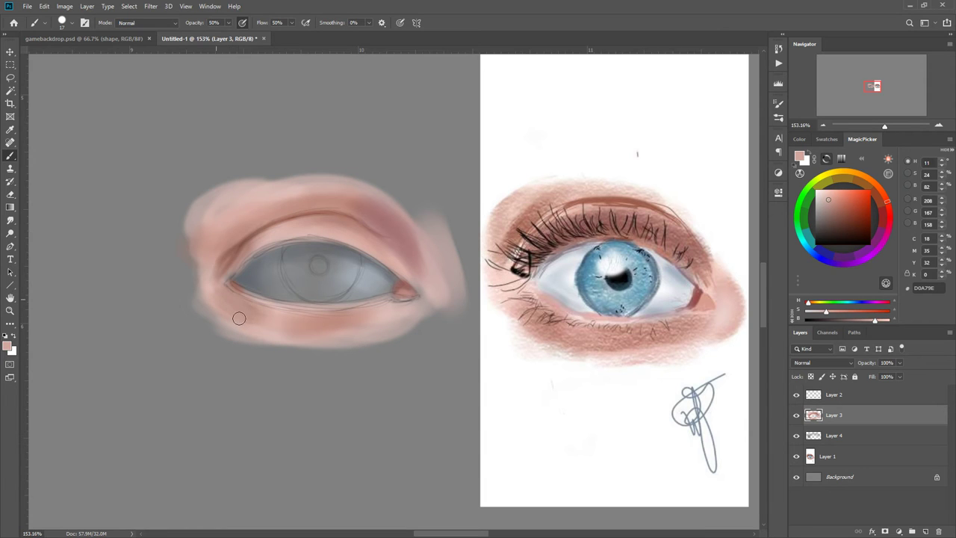
{"action": "left_click", "coordinate": [278, 307], "text": "alt"}
{"action": "left_click", "coordinate": [301, 299], "text": "alt"}
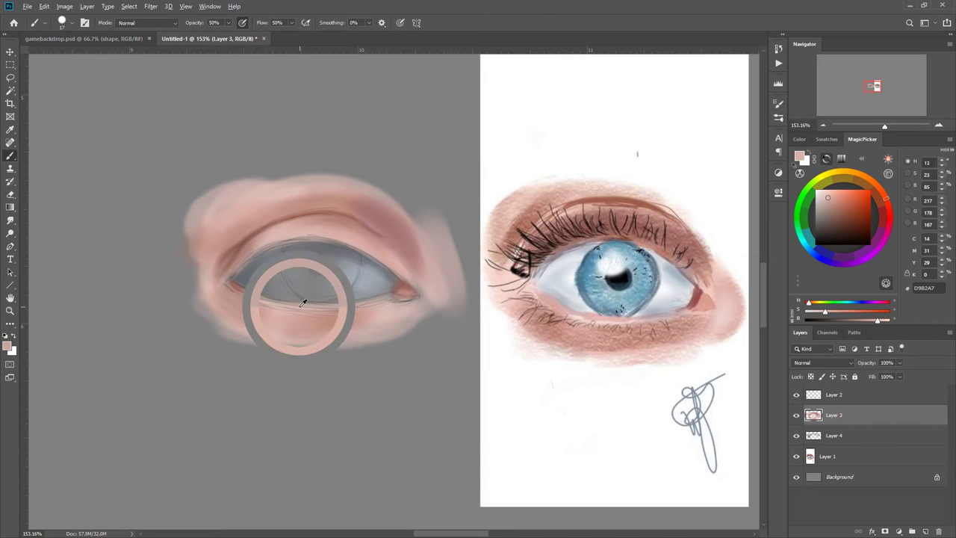
{"action": "left_click", "coordinate": [821, 205]}
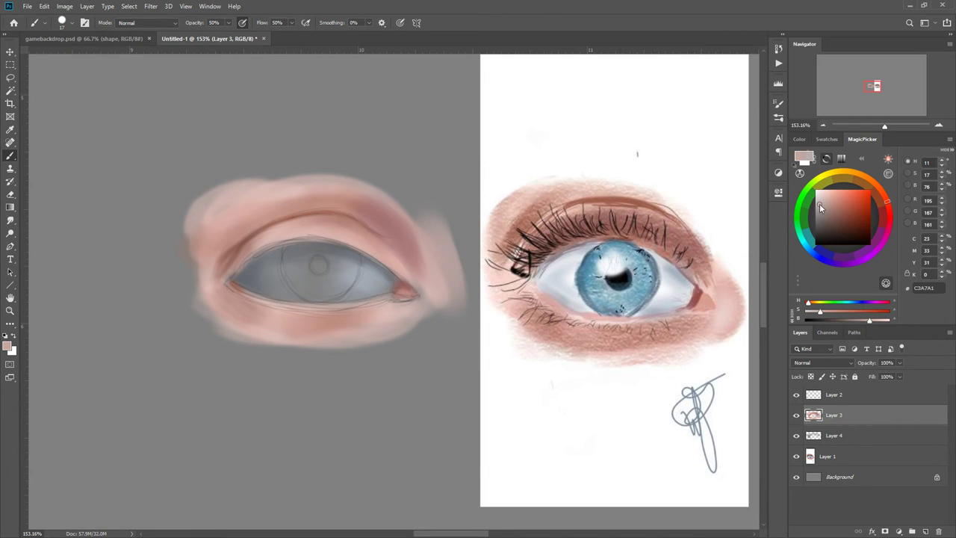
{"action": "right_click", "coordinate": [300, 303]}
{"action": "left_click_drag", "start_coordinate": [361, 331], "coordinate": [358, 330]}
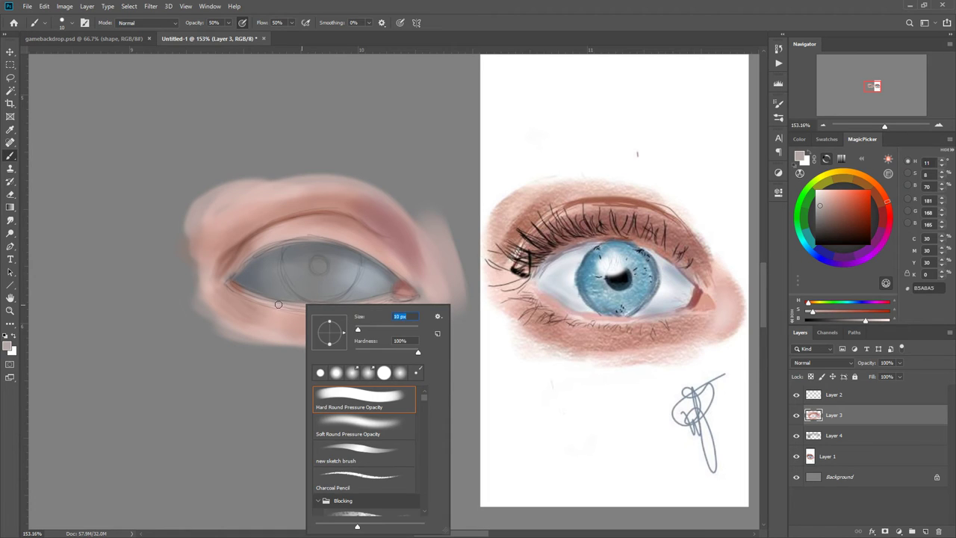
{"action": "left_click_drag", "start_coordinate": [275, 304], "coordinate": [285, 306]}
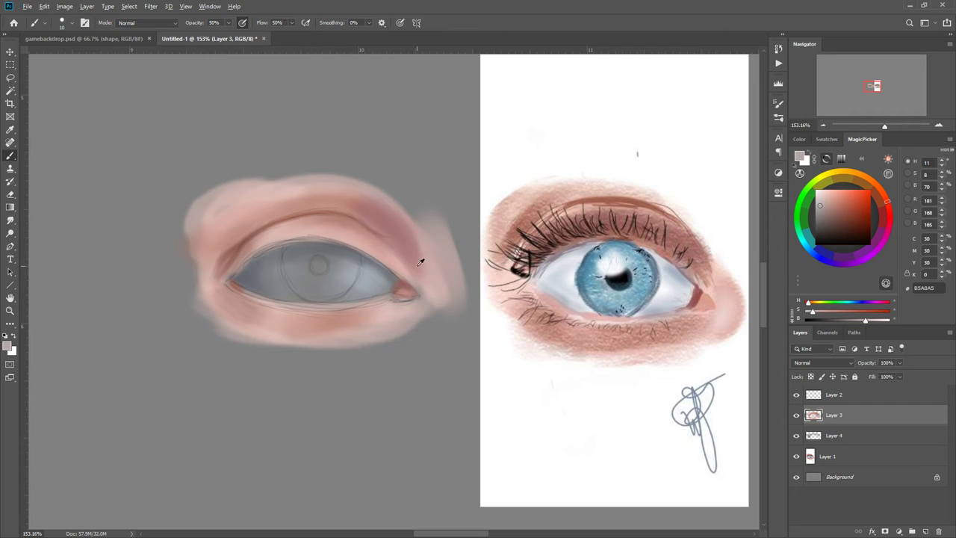
Add near-white FBFEFF highlights at 4 px to the tear duct, lower lid rim and outer corner, and touch up the lid edge with sampled brown 976659.
{"action": "left_click", "coordinate": [609, 257], "text": "alt"}
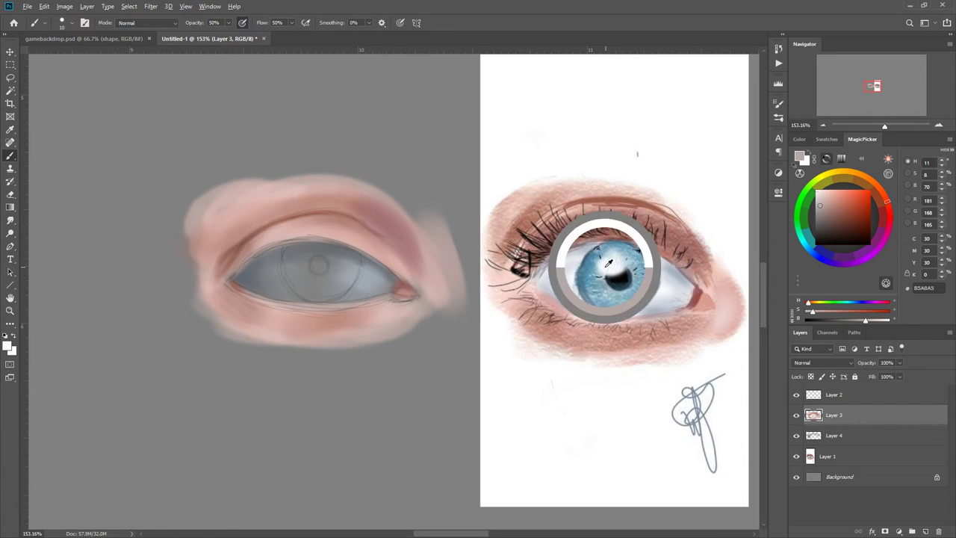
{"action": "right_click", "coordinate": [434, 270]}
{"action": "left_click_drag", "start_coordinate": [488, 297], "coordinate": [485, 297]}
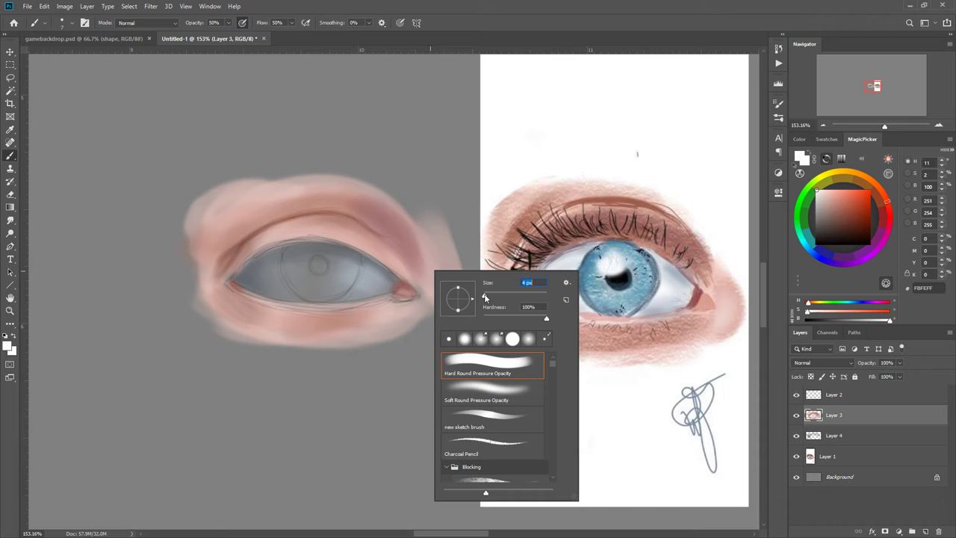
{"action": "left_click", "coordinate": [401, 287]}
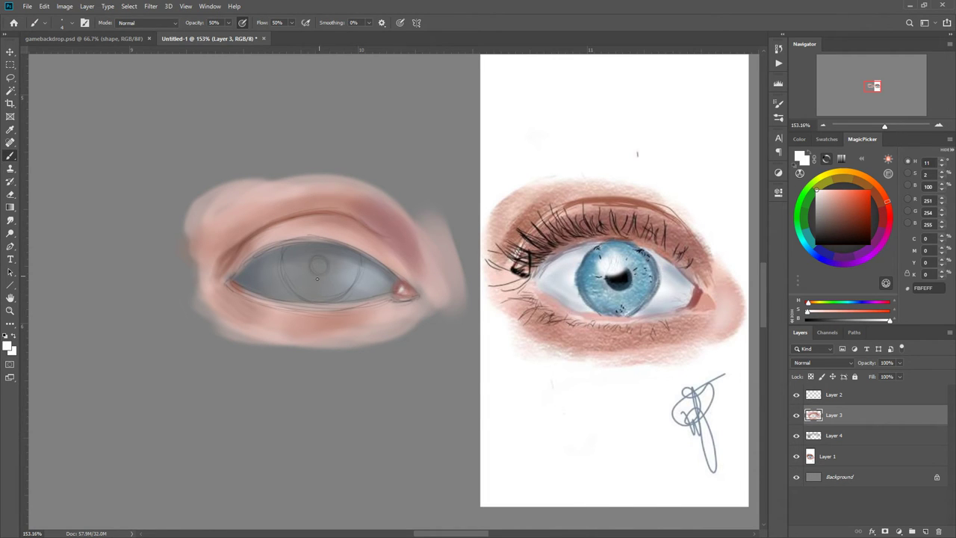
{"action": "left_click_drag", "start_coordinate": [336, 309], "coordinate": [307, 308]}
{"action": "left_click", "coordinate": [246, 269], "text": "alt"}
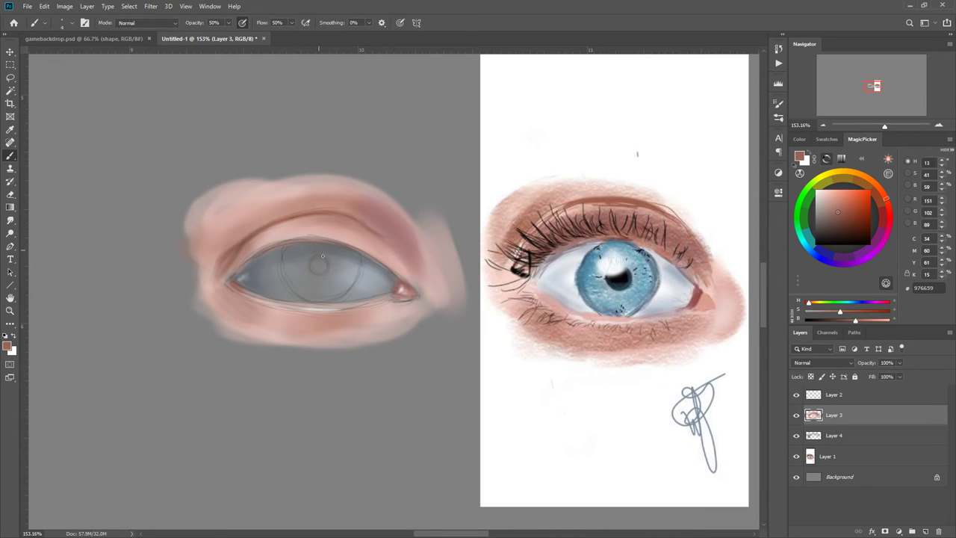
Shade the iris edge and fill in the pupil with dark blue 1D3340 at 20 px.
{"action": "left_click", "coordinate": [589, 258], "text": "alt"}
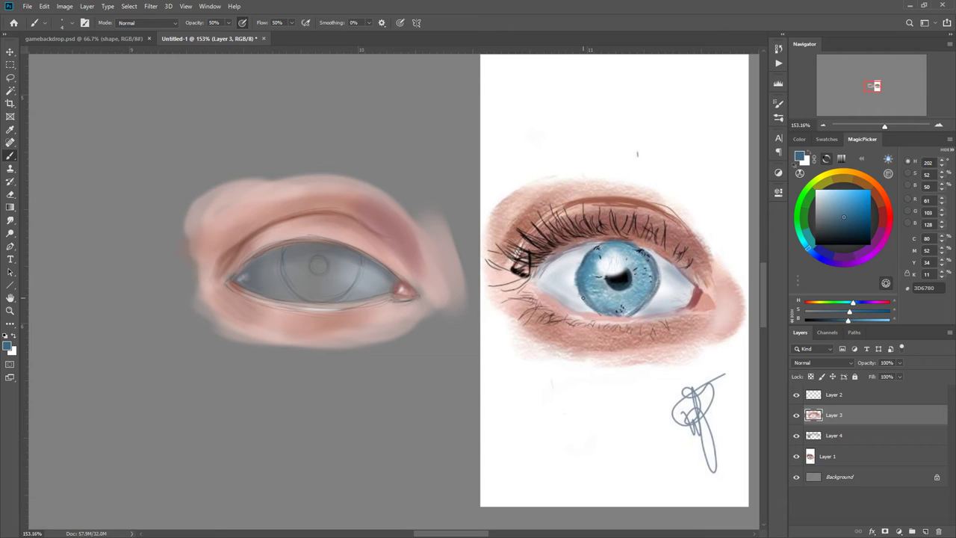
{"action": "left_click", "coordinate": [846, 231]}
{"action": "right_click", "coordinate": [359, 261]}
{"action": "left_click_drag", "start_coordinate": [408, 284], "coordinate": [414, 284]}
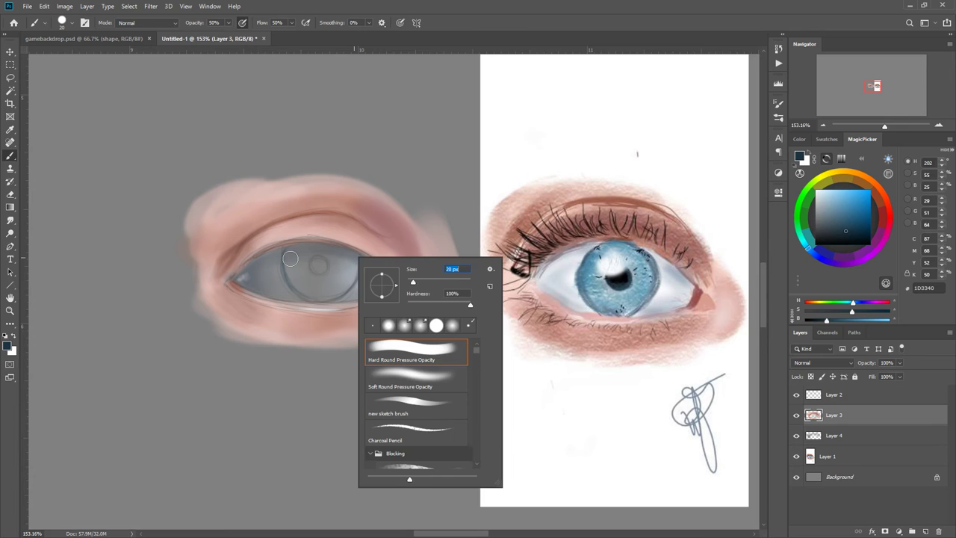
{"action": "key", "text": "Return"}
{"action": "left_click", "coordinate": [317, 265]}
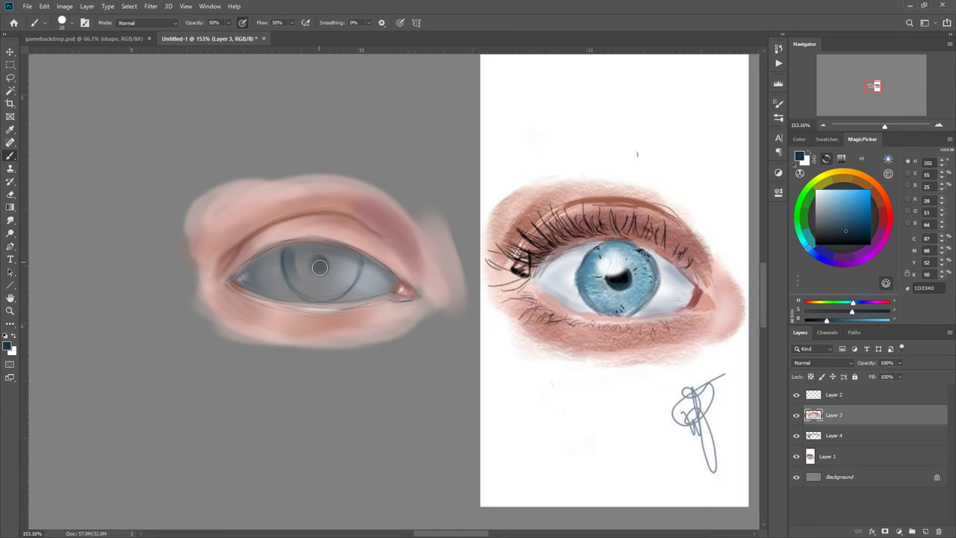
Define the dark ring around the iris and its upper edge below the lid with 1D3340 at 6 px.
{"action": "right_click", "coordinate": [350, 261]}
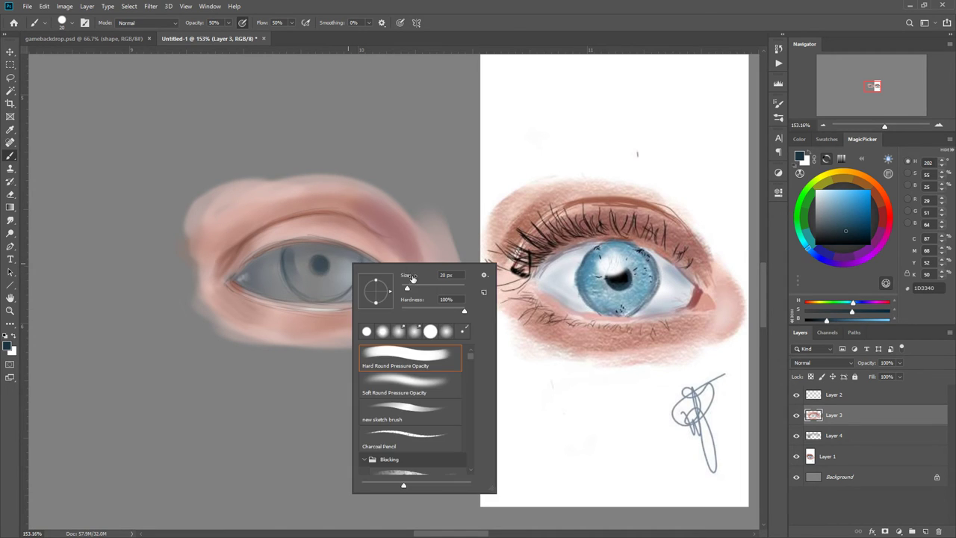
{"action": "left_click_drag", "start_coordinate": [413, 284], "coordinate": [405, 287]}
{"action": "key", "text": "Return"}
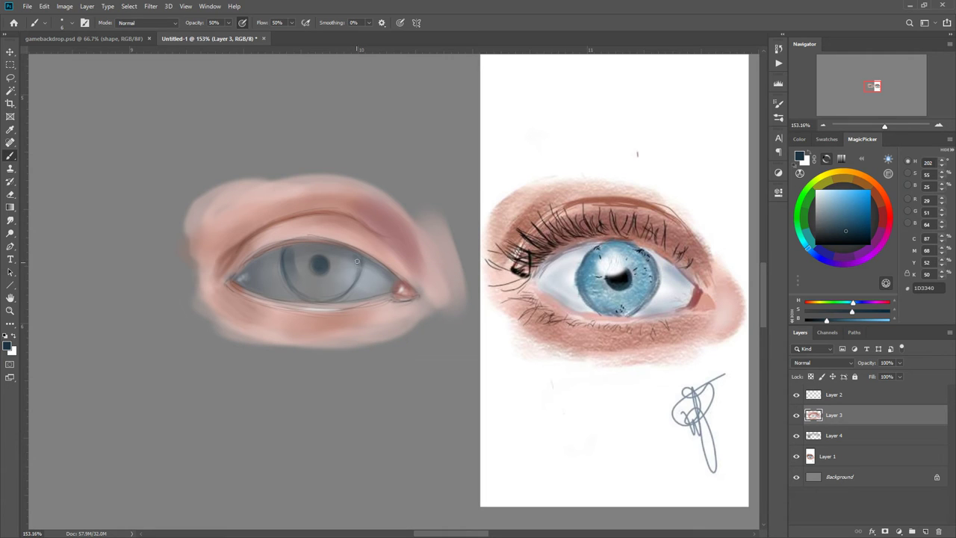
{"action": "mouse_move", "coordinate": [357, 261]}
{"action": "left_mouse_down"}
{"action": "mouse_move", "coordinate": [350, 286]}
{"action": "mouse_move", "coordinate": [351, 276]}
{"action": "mouse_move", "coordinate": [327, 298]}
{"action": "left_mouse_up"}
{"action": "left_click_drag", "start_coordinate": [357, 263], "coordinate": [351, 280]}
{"action": "left_click_drag", "start_coordinate": [324, 243], "coordinate": [291, 243]}
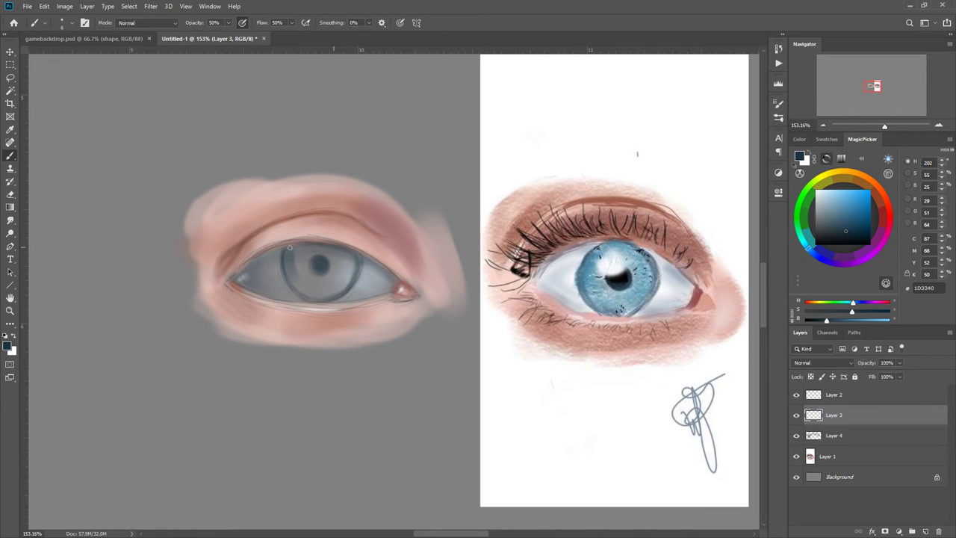
Paint the pupil solid black 000000 with the brush at 23 px.
{"action": "left_click", "coordinate": [321, 263], "text": "alt"}
{"action": "left_click", "coordinate": [821, 244]}
{"action": "right_click", "coordinate": [320, 263]}
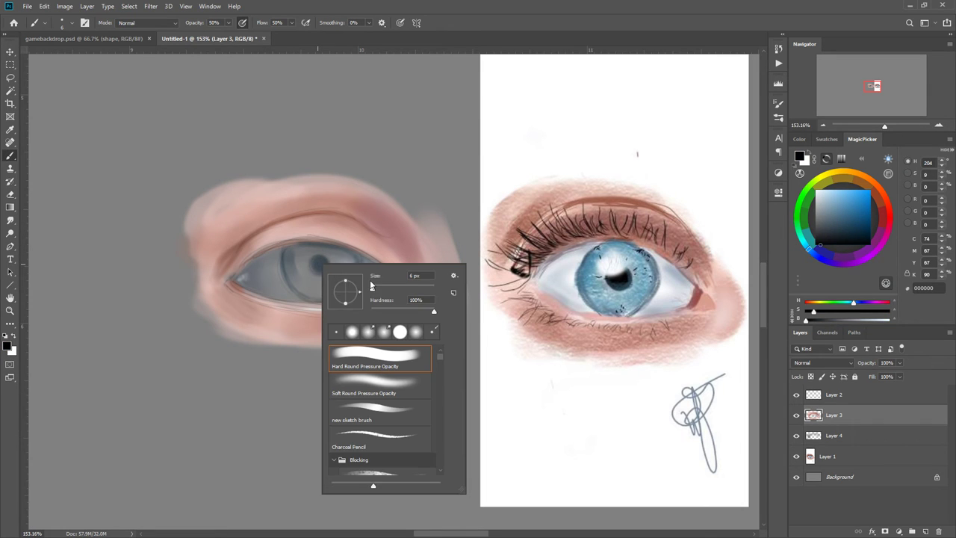
{"action": "left_click_drag", "start_coordinate": [371, 288], "coordinate": [377, 288]}
{"action": "left_click", "coordinate": [319, 265]}
{"action": "left_click_drag", "start_coordinate": [319, 263], "coordinate": [320, 266]}
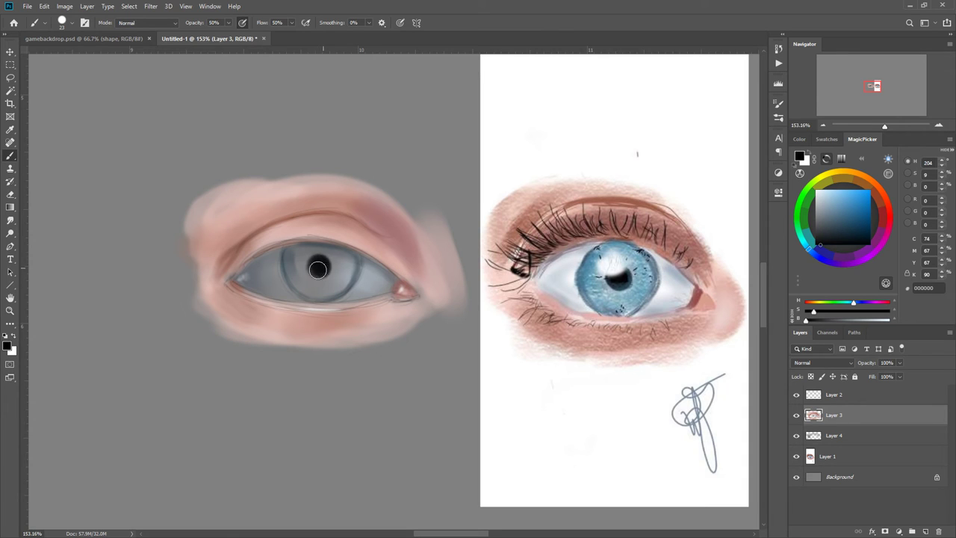
Paint radial fibres around the pupil inside the iris with blue-grey 546169, using 10 px and 6 px brush sizes.
{"action": "left_click", "coordinate": [826, 222]}
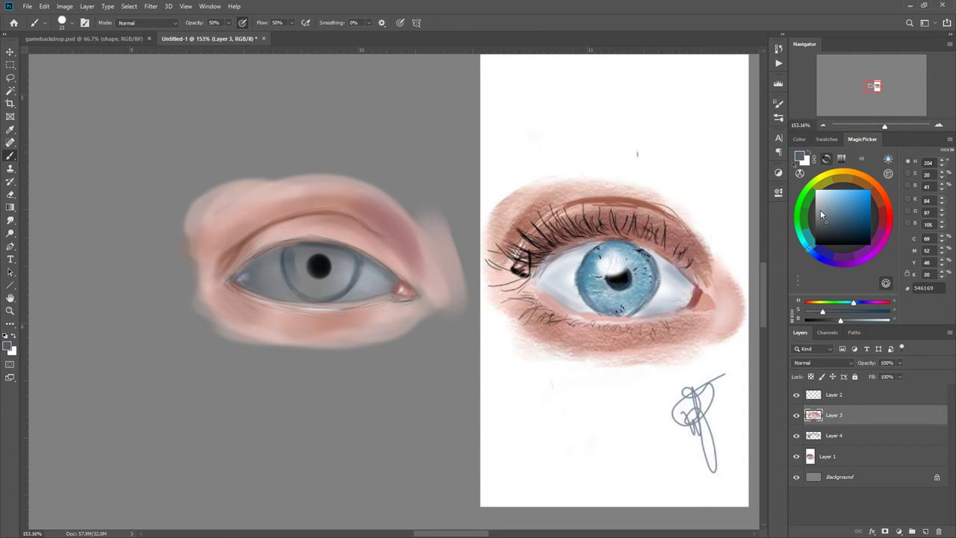
{"action": "right_click", "coordinate": [365, 257]}
{"action": "left_click_drag", "start_coordinate": [422, 282], "coordinate": [416, 282]}
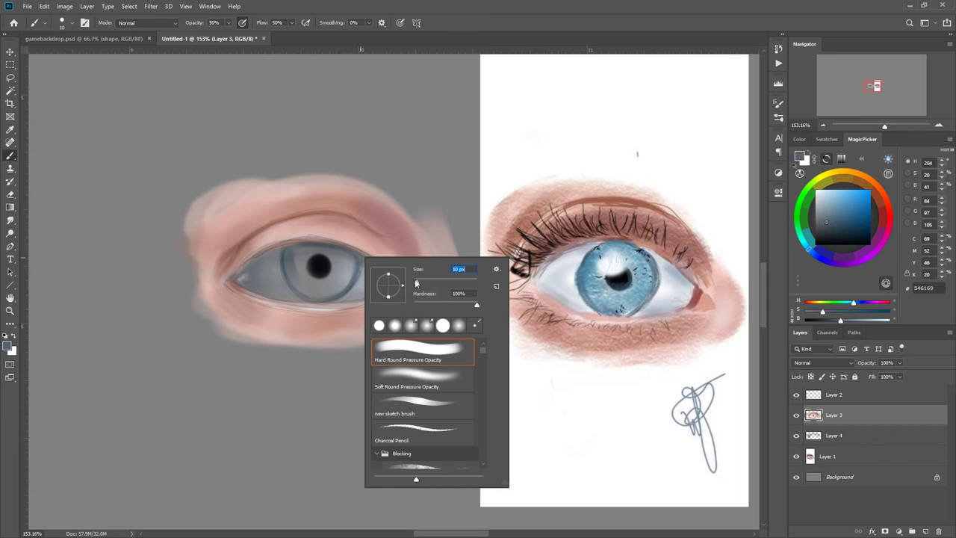
{"action": "left_click", "coordinate": [334, 277]}
{"action": "right_click", "coordinate": [328, 284]}
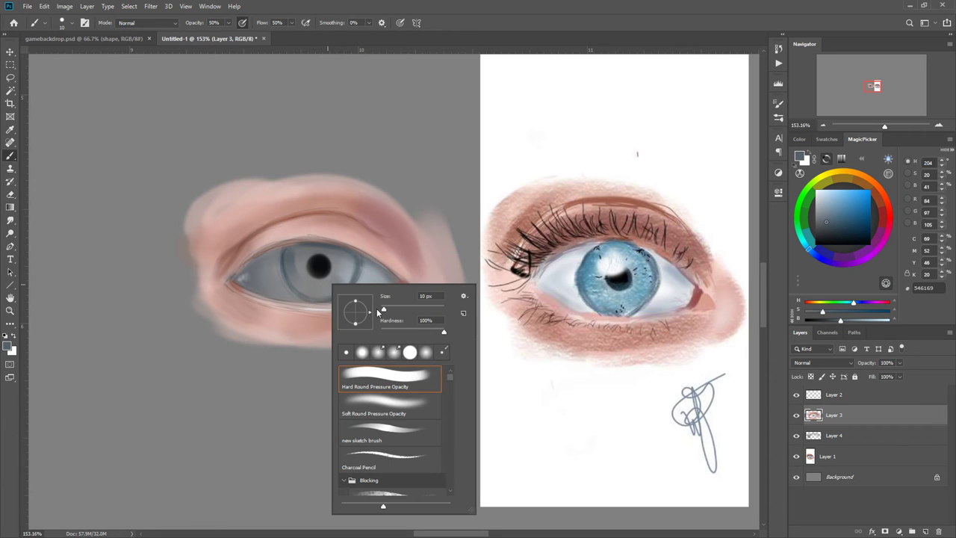
{"action": "left_click_drag", "start_coordinate": [385, 310], "coordinate": [381, 311]}
{"action": "left_click", "coordinate": [323, 282]}
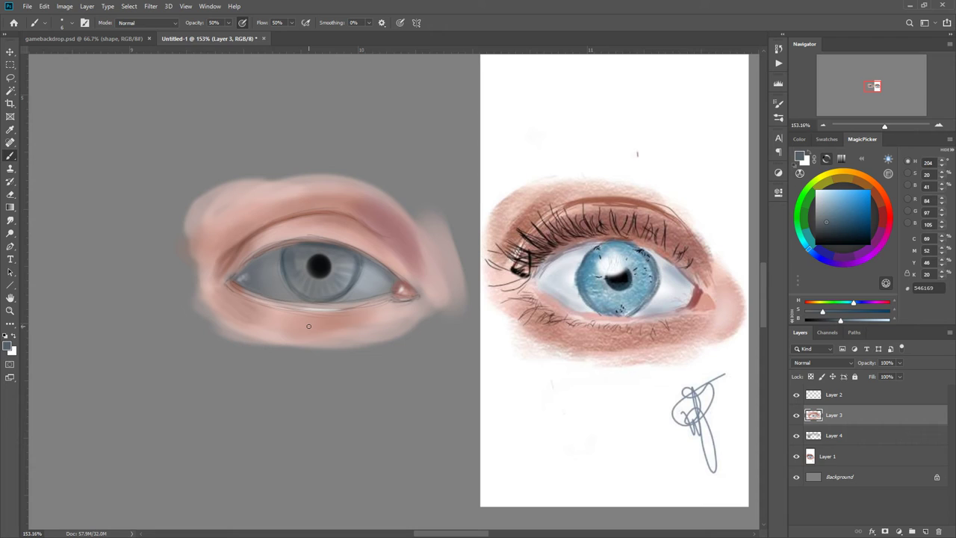
Shade the upper iris with sampled greys 565B62 and 4B555C, and hide the sketch on Layer 2.
{"action": "left_click", "coordinate": [343, 247], "text": "alt"}
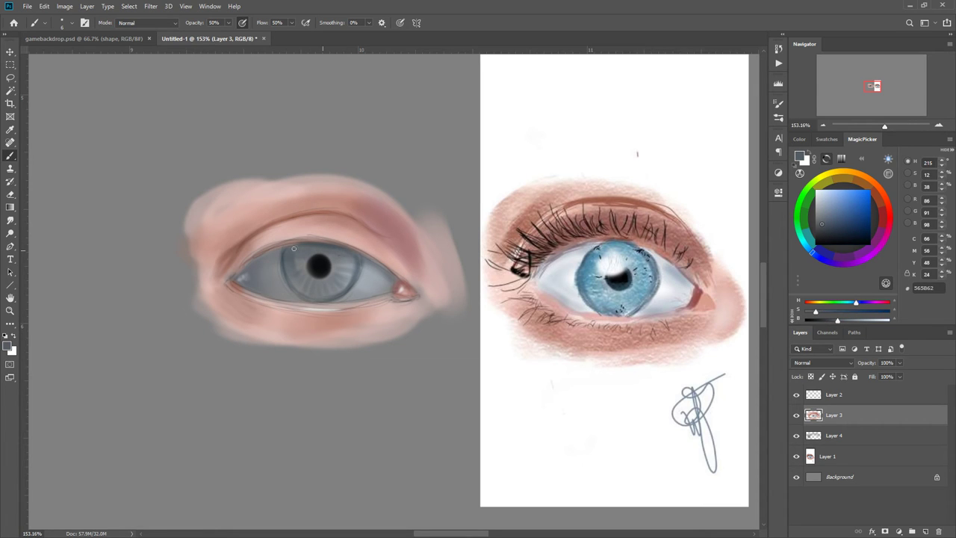
{"action": "left_click", "coordinate": [797, 394]}
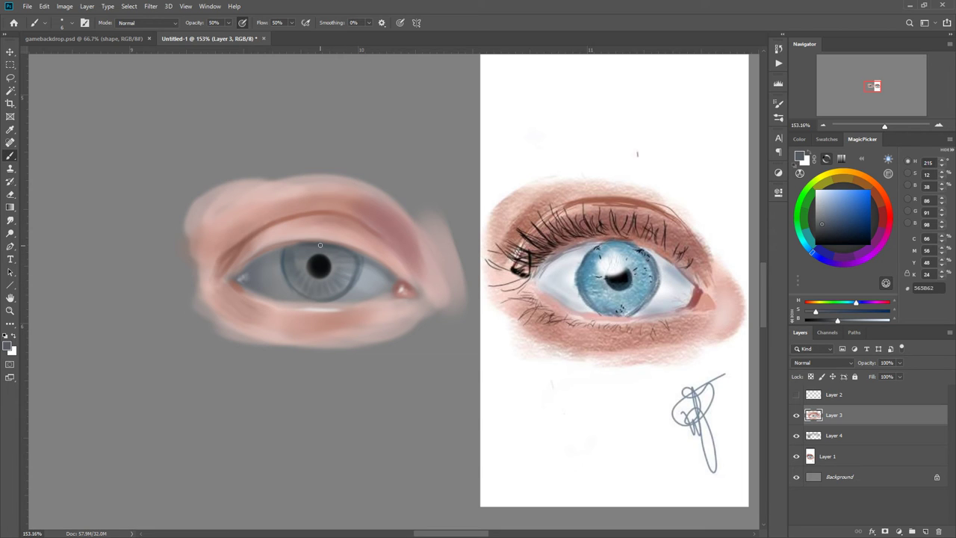
{"action": "left_click", "coordinate": [345, 254], "text": "alt"}
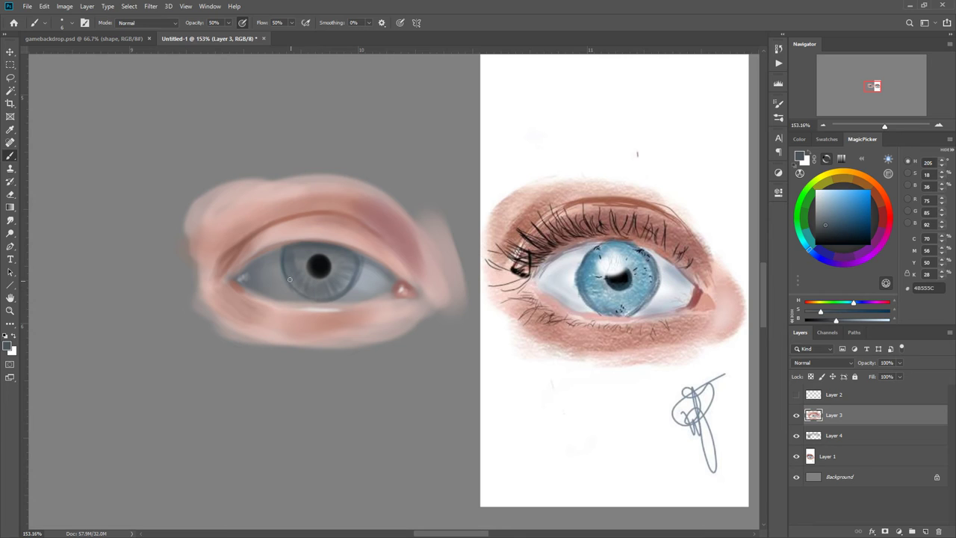
Darken the iris's outer ring with the sampled tones 0A0C0E and 313C44.
{"action": "left_click", "coordinate": [317, 267], "text": "alt"}
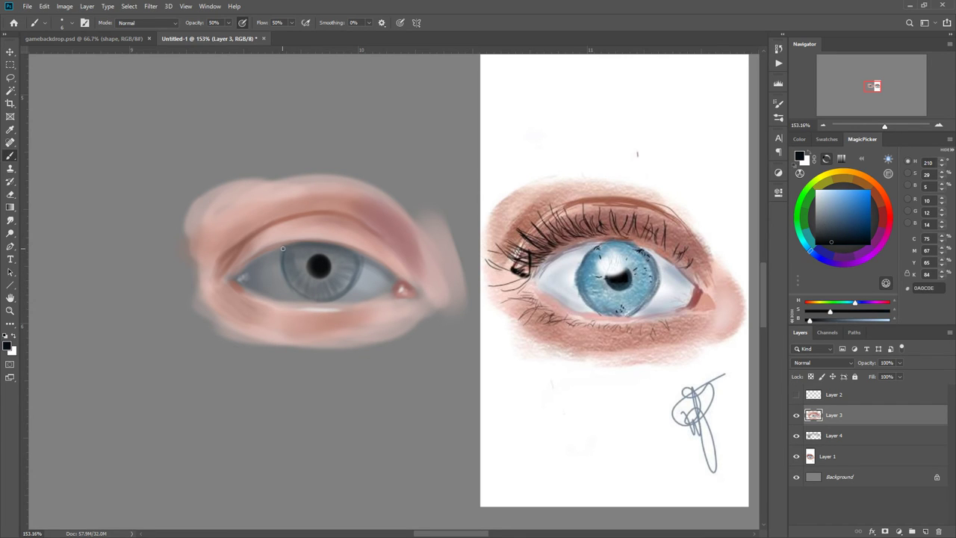
{"action": "mouse_move", "coordinate": [282, 250]}
{"action": "left_mouse_down"}
{"action": "mouse_move", "coordinate": [287, 279]}
{"action": "mouse_move", "coordinate": [285, 260]}
{"action": "mouse_move", "coordinate": [298, 287]}
{"action": "mouse_move", "coordinate": [322, 288]}
{"action": "mouse_move", "coordinate": [304, 290]}
{"action": "mouse_move", "coordinate": [320, 299]}
{"action": "mouse_move", "coordinate": [296, 291]}
{"action": "mouse_move", "coordinate": [328, 297]}
{"action": "left_mouse_up"}
{"action": "left_click", "coordinate": [283, 264], "text": "alt"}
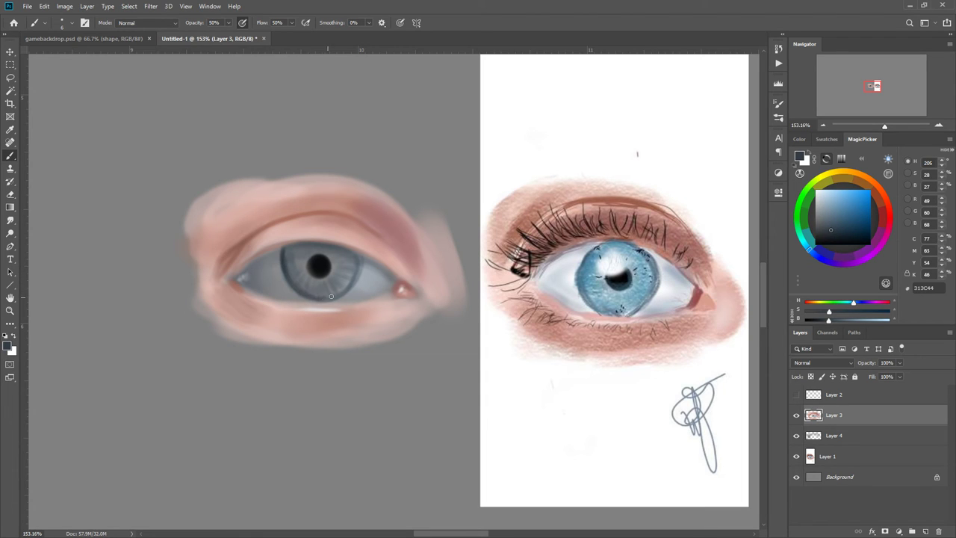
{"action": "mouse_move", "coordinate": [359, 266]}
{"action": "left_mouse_down"}
{"action": "mouse_move", "coordinate": [328, 299]}
{"action": "mouse_move", "coordinate": [356, 278]}
{"action": "left_mouse_up"}
Paint a muted yellow 978A67 halo into the iris around the pupil.
{"action": "left_click_drag", "start_coordinate": [826, 179], "coordinate": [842, 173]}
{"action": "left_click", "coordinate": [828, 213]}
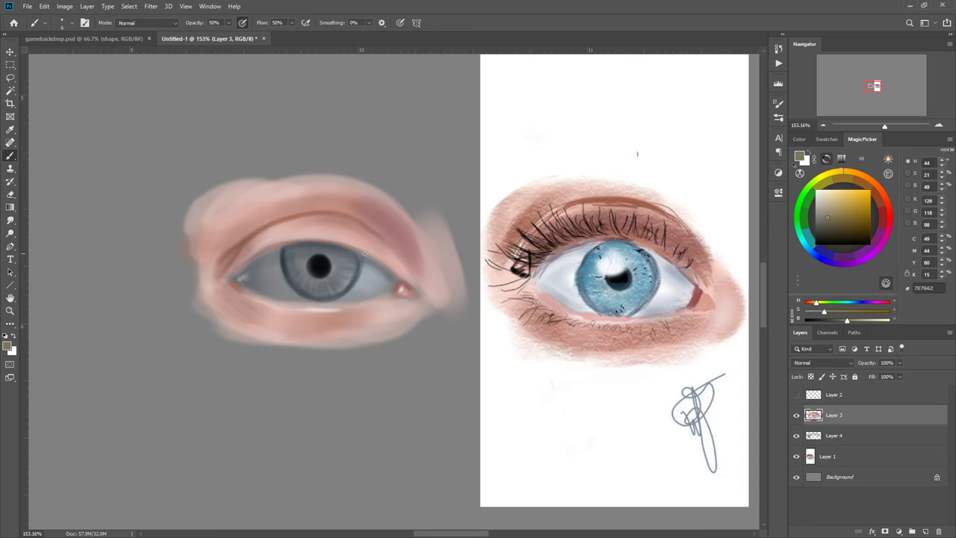
{"action": "left_click", "coordinate": [831, 211]}
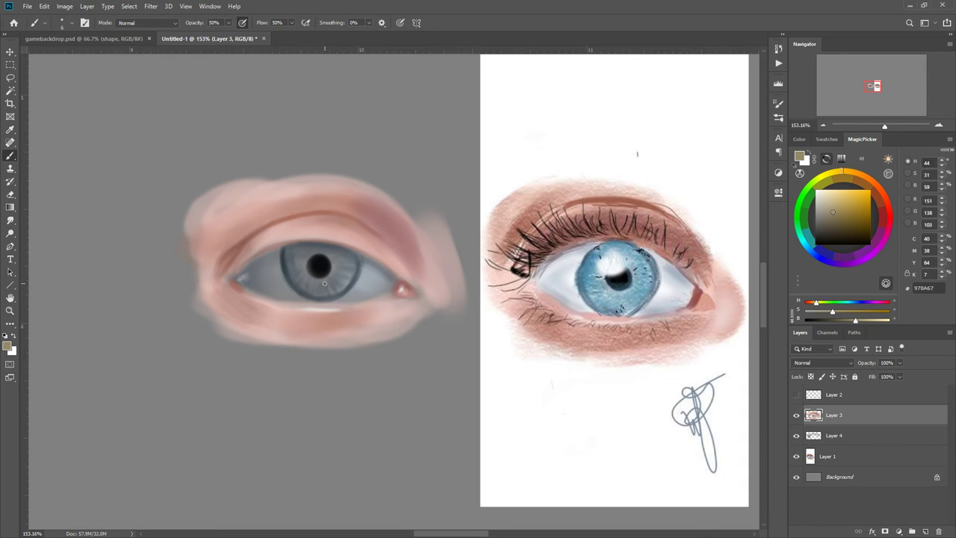
{"action": "mouse_move", "coordinate": [325, 283]}
{"action": "left_mouse_down"}
{"action": "mouse_move", "coordinate": [302, 274]}
{"action": "mouse_move", "coordinate": [305, 260]}
{"action": "left_mouse_up"}
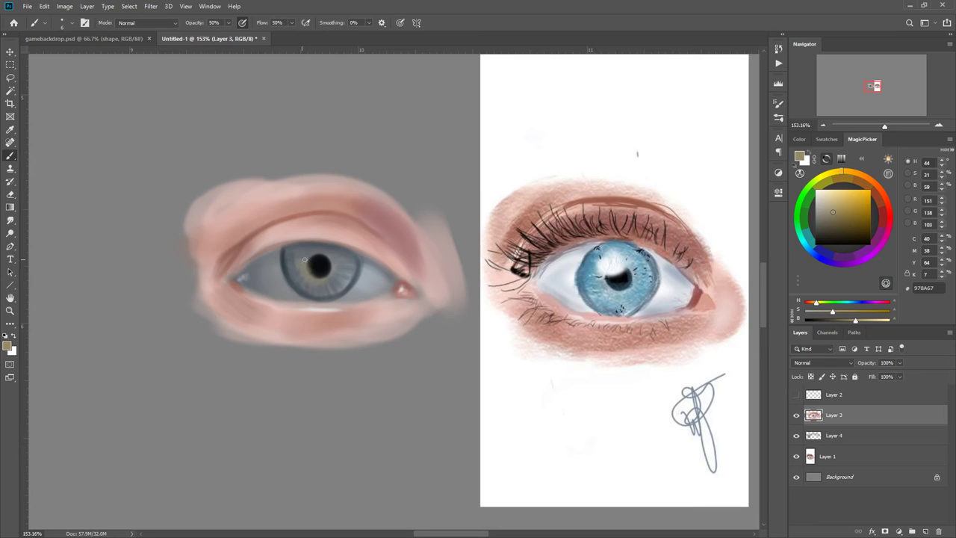
Add fine light streaks to the iris with light blue 7EAFC0 sampled from the reference iris, at 3 px.
{"action": "left_click", "coordinate": [640, 283], "text": "alt"}
{"action": "right_click", "coordinate": [341, 268]}
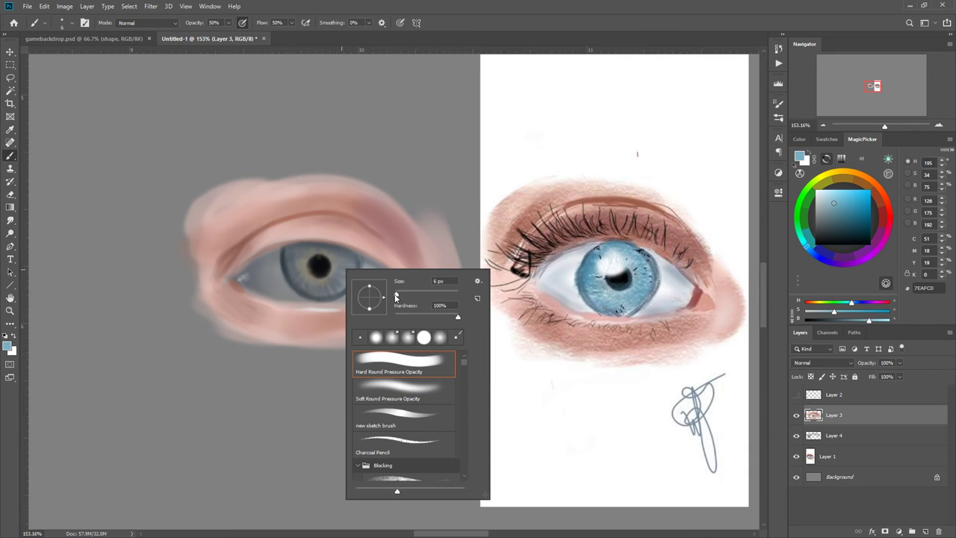
{"action": "left_click", "coordinate": [396, 296]}
{"action": "left_click_drag", "start_coordinate": [395, 295], "coordinate": [398, 295]}
{"action": "left_click", "coordinate": [326, 279]}
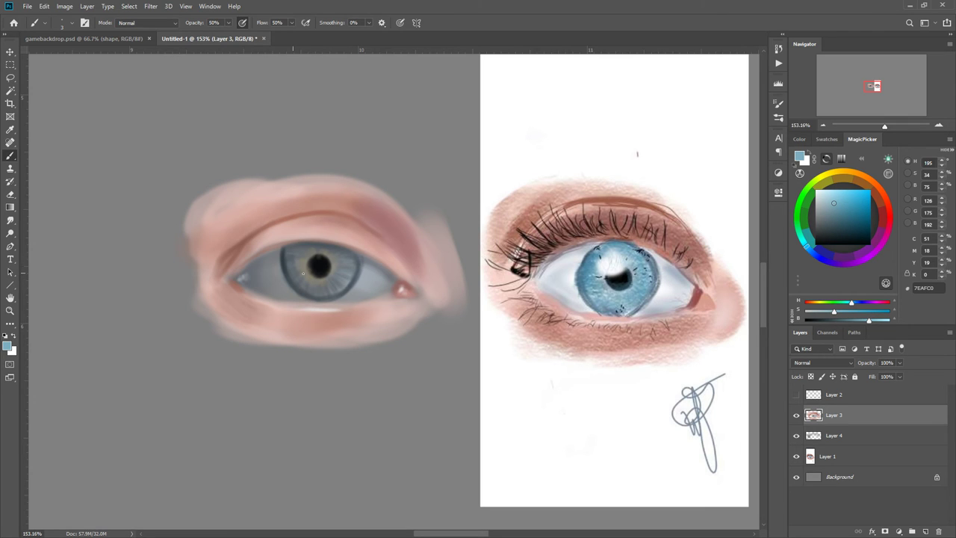
Repaint the pupil with its sampled near-black 0A0C0E at 17 px.
{"action": "left_click", "coordinate": [320, 268], "text": "alt"}
{"action": "right_click", "coordinate": [323, 265]}
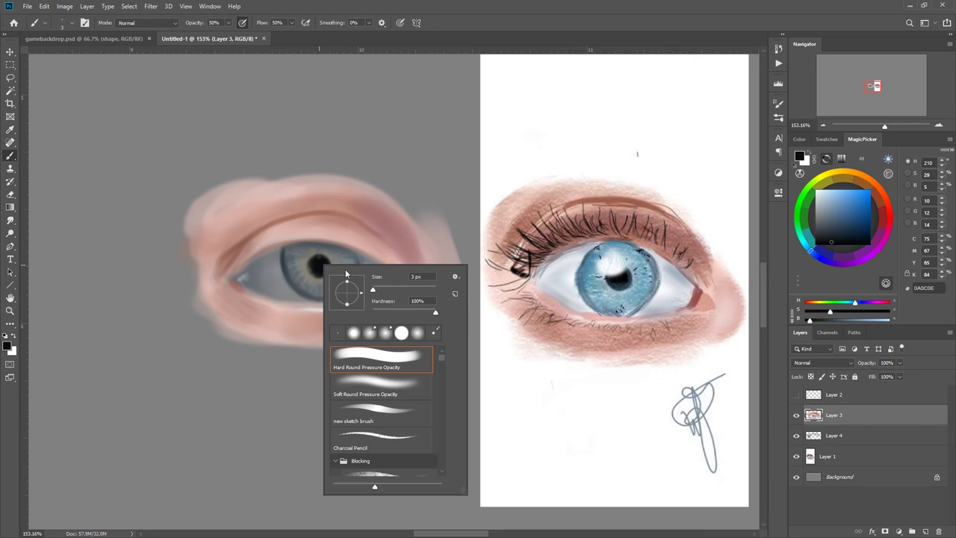
{"action": "left_click_drag", "start_coordinate": [375, 292], "coordinate": [380, 291]}
{"action": "left_click", "coordinate": [316, 261]}
{"action": "left_click_drag", "start_coordinate": [316, 261], "coordinate": [318, 267]}
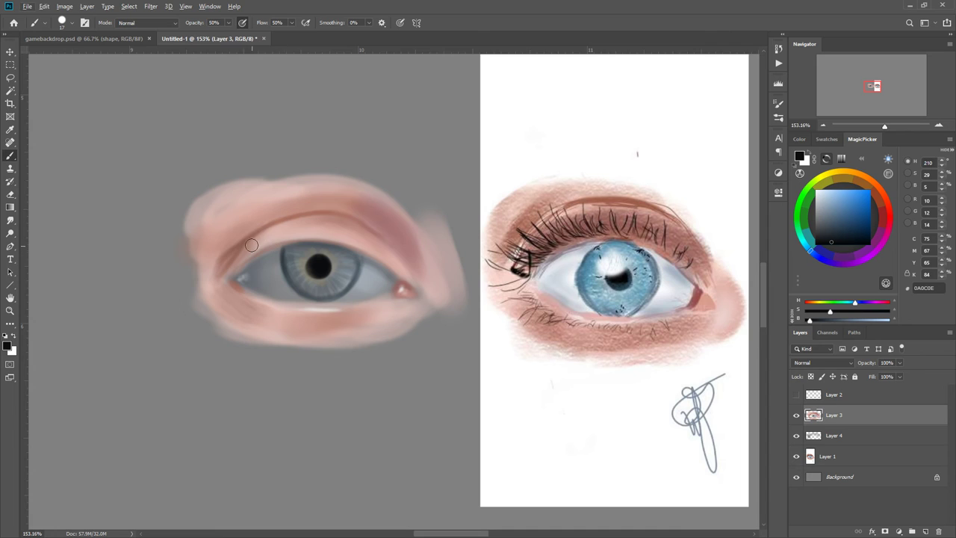
Darken the outer end of the upper lid crease at 9 px with 0A0C0E, softening it with the sampled brown 64463E.
{"action": "right_click", "coordinate": [325, 262]}
{"action": "left_click_drag", "start_coordinate": [378, 285], "coordinate": [376, 286]}
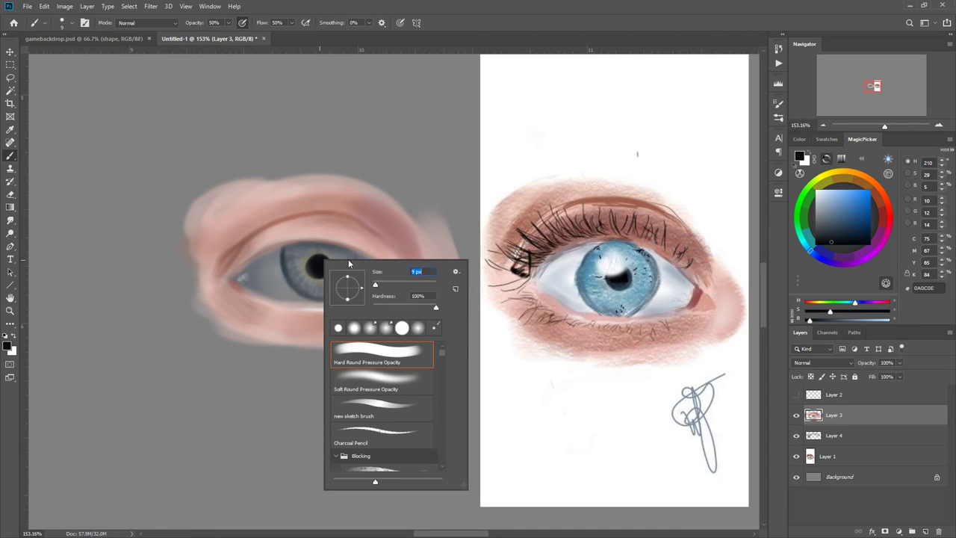
{"action": "left_click_drag", "start_coordinate": [250, 237], "coordinate": [246, 241]}
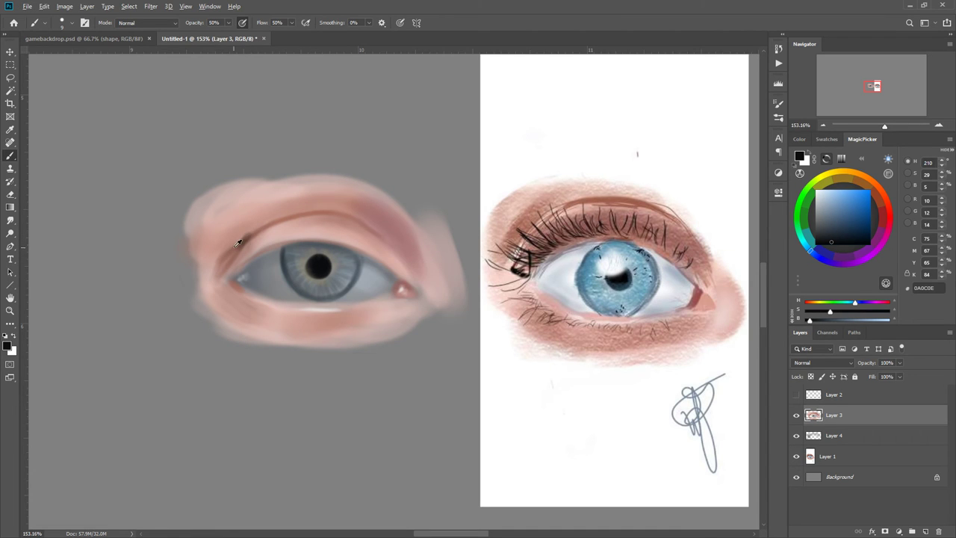
{"action": "left_click", "coordinate": [239, 244], "text": "alt"}
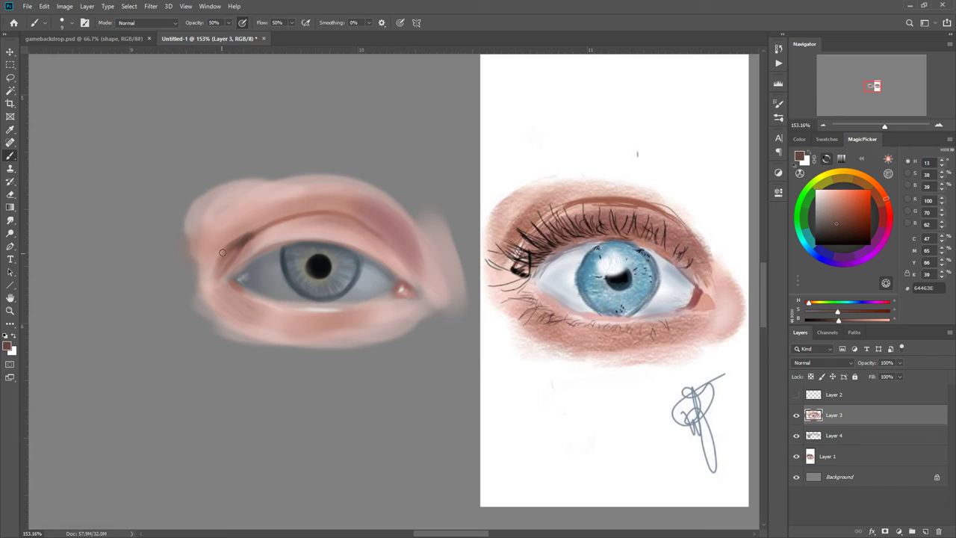
{"action": "left_click_drag", "start_coordinate": [237, 250], "coordinate": [217, 277]}
{"action": "right_click", "coordinate": [326, 289]}
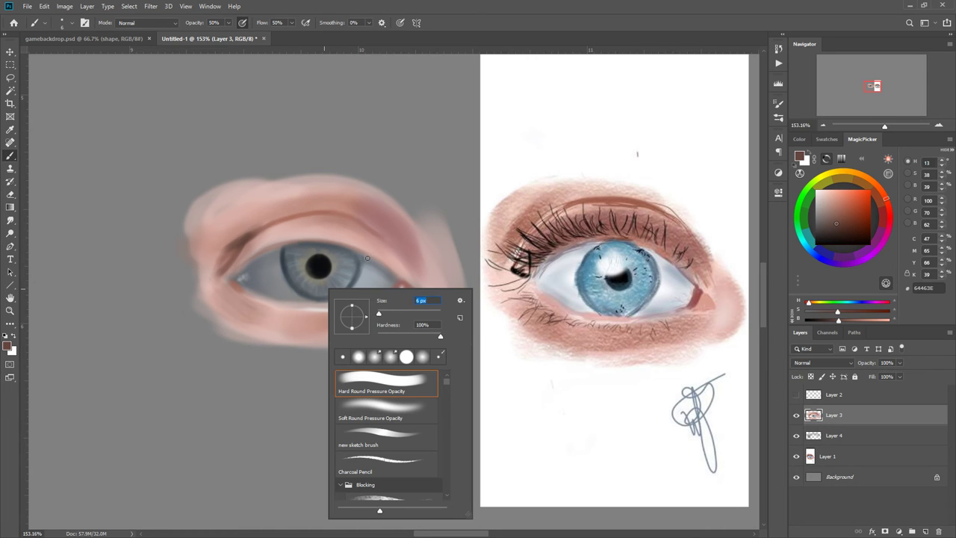
{"action": "left_click", "coordinate": [343, 248]}
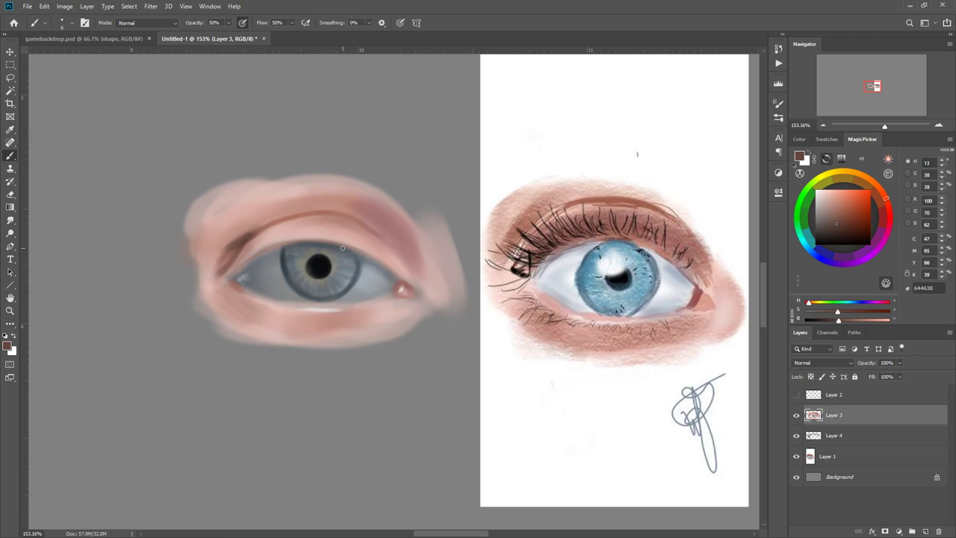
Enable Shape Dynamics for the brush and set its size control to Fade.
{"action": "right_click", "coordinate": [354, 246]}
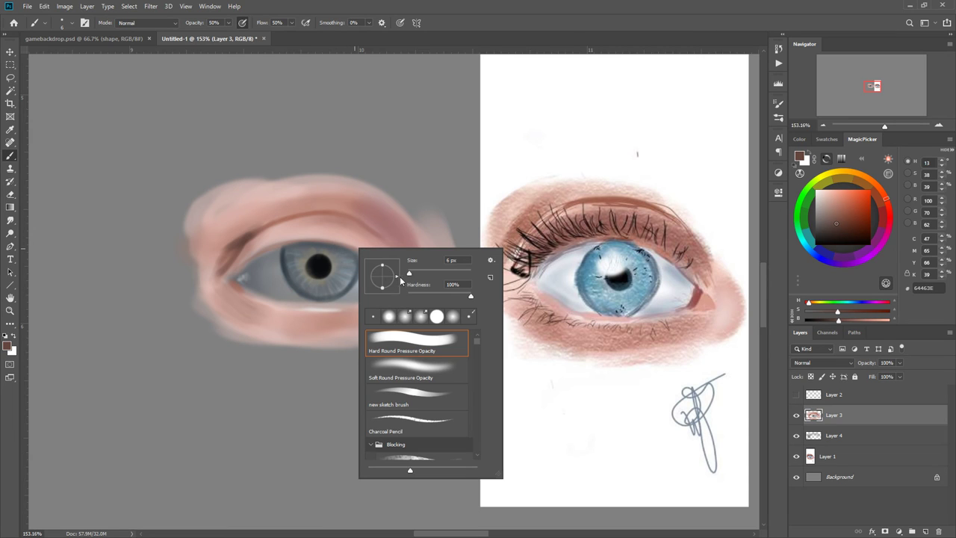
{"action": "left_click_drag", "start_coordinate": [409, 275], "coordinate": [380, 239]}
{"action": "left_click", "coordinate": [778, 104]}
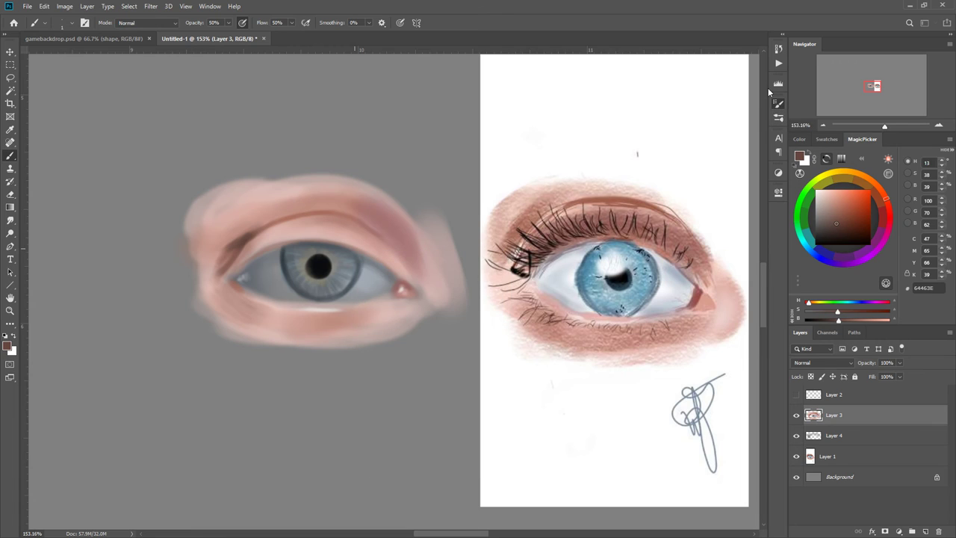
{"action": "left_click", "coordinate": [779, 103]}
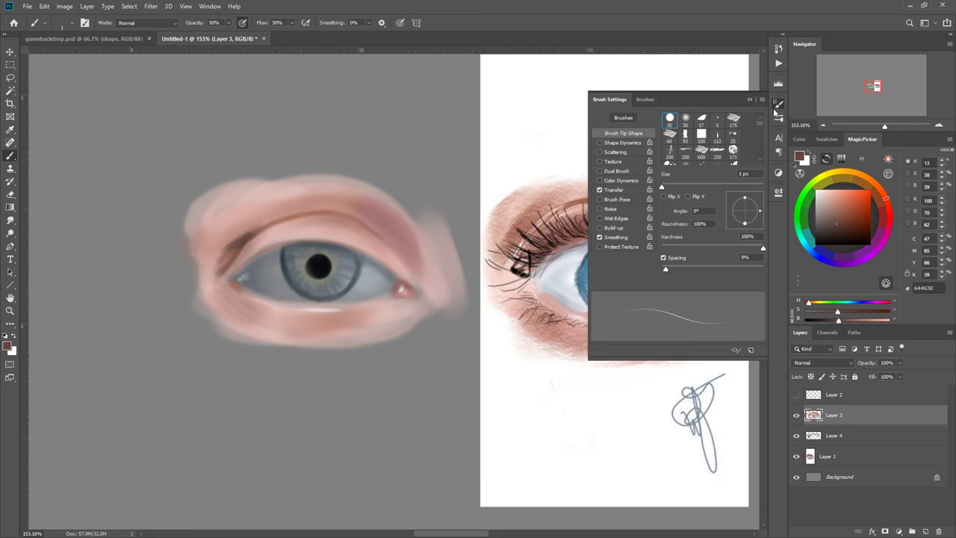
{"action": "left_click", "coordinate": [610, 144]}
{"action": "left_click", "coordinate": [708, 138]}
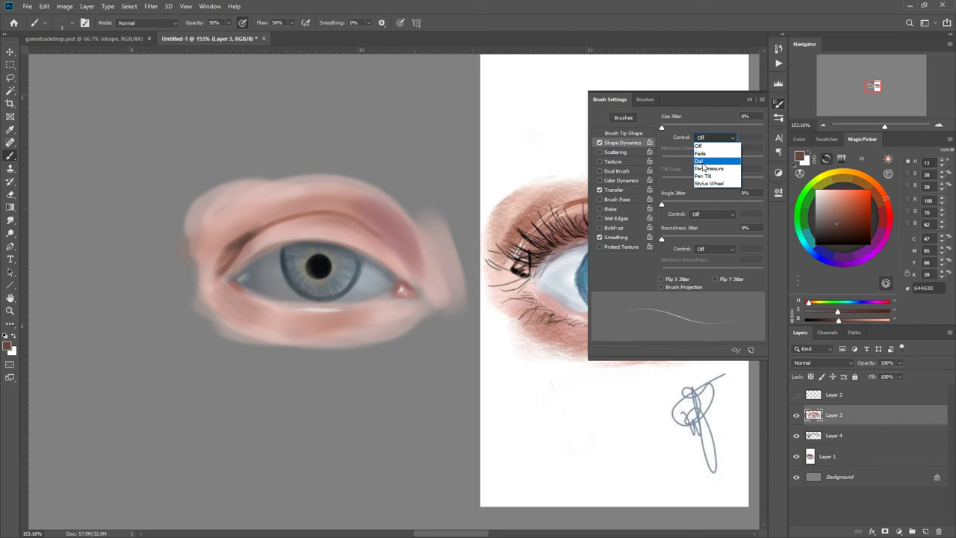
{"action": "left_click", "coordinate": [701, 153]}
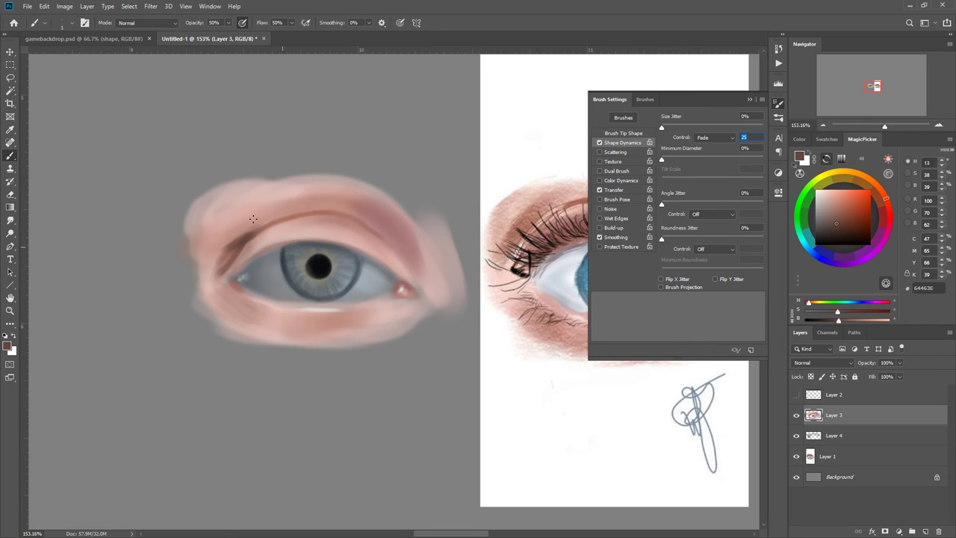
Set the brush size to 4 px and the size fade to 100 steps.
{"action": "right_click", "coordinate": [307, 246]}
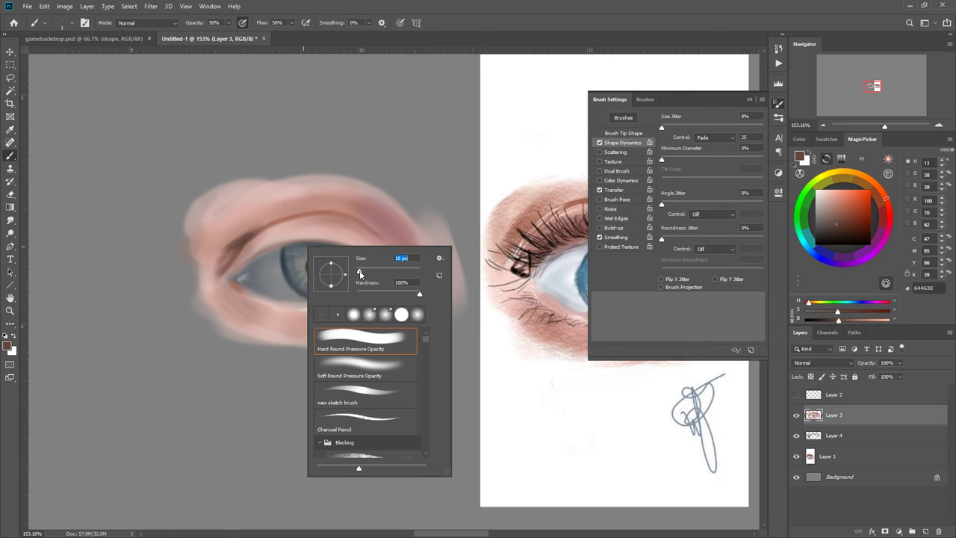
{"action": "left_click_drag", "start_coordinate": [360, 271], "coordinate": [357, 272]}
{"action": "key", "text": "Return"}
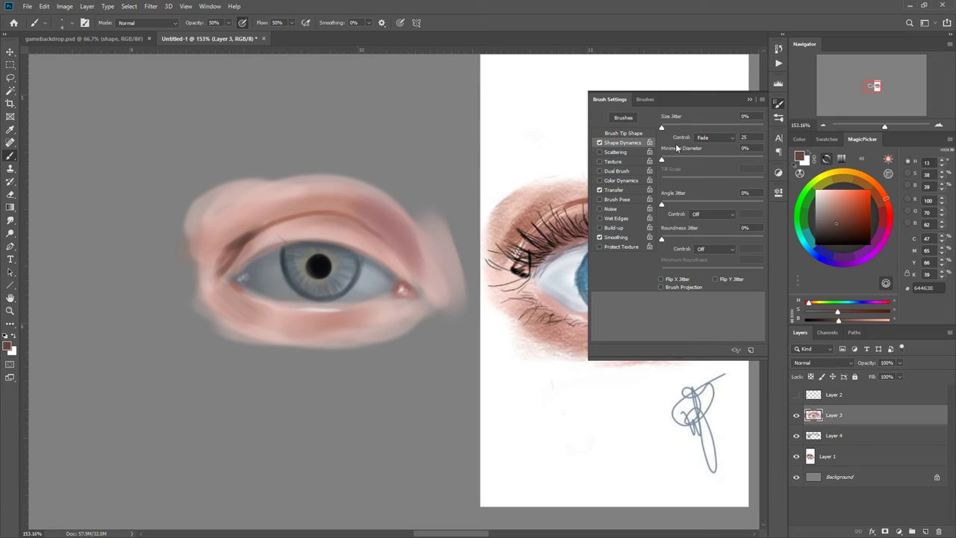
{"action": "left_click", "coordinate": [743, 137]}
{"action": "type", "text": "100"}
Paint the first tapering upper lashes from the iris's outer edge to the outer corner, changing the colour from brown to black 000000.
{"action": "left_click_drag", "start_coordinate": [287, 242], "coordinate": [249, 212]}
{"action": "left_click_drag", "start_coordinate": [285, 245], "coordinate": [261, 235]}
{"action": "key", "text": "d"}
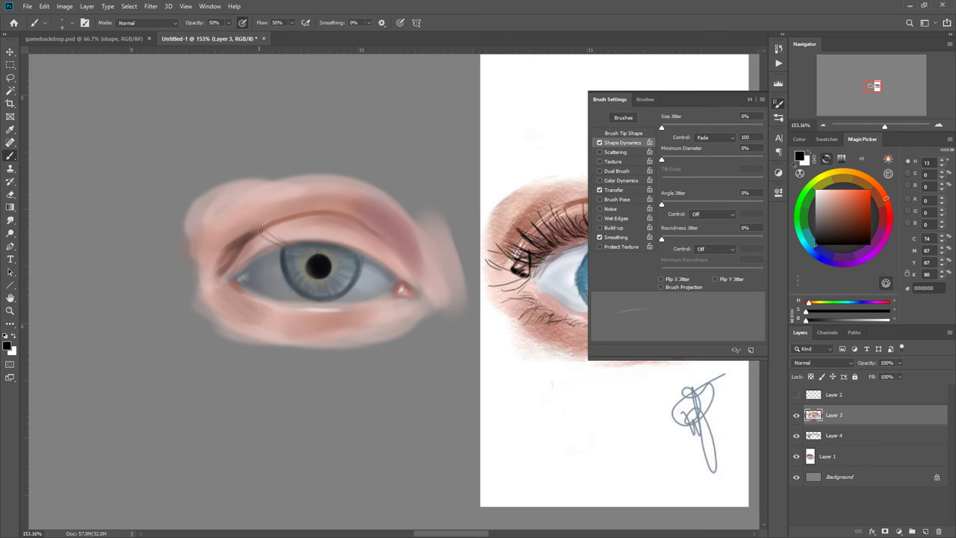
{"action": "left_click", "coordinate": [611, 99]}
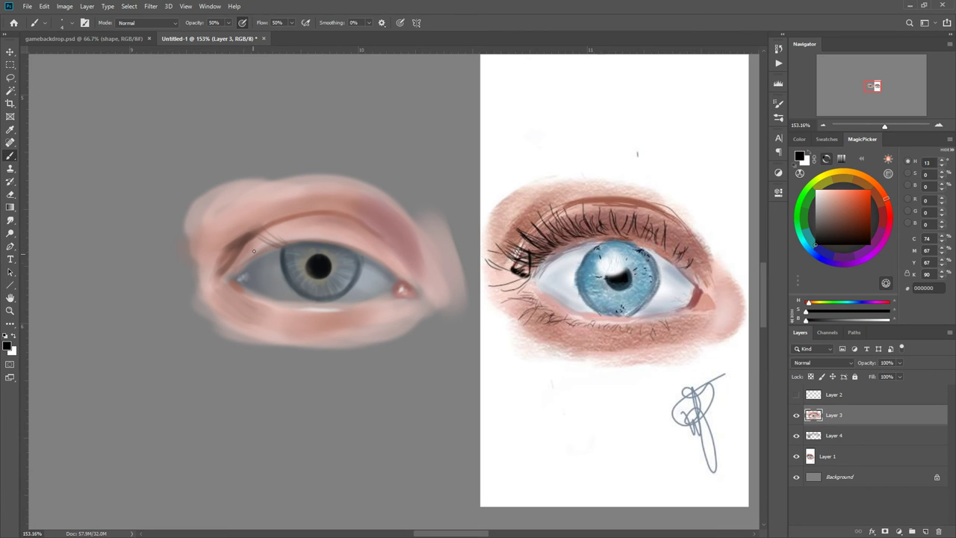
{"action": "left_click_drag", "start_coordinate": [274, 250], "coordinate": [244, 247]}
{"action": "mouse_move", "coordinate": [261, 252]}
{"action": "left_mouse_down"}
{"action": "mouse_move", "coordinate": [214, 255]}
{"action": "mouse_move", "coordinate": [202, 261]}
{"action": "mouse_move", "coordinate": [210, 270]}
{"action": "left_mouse_up"}
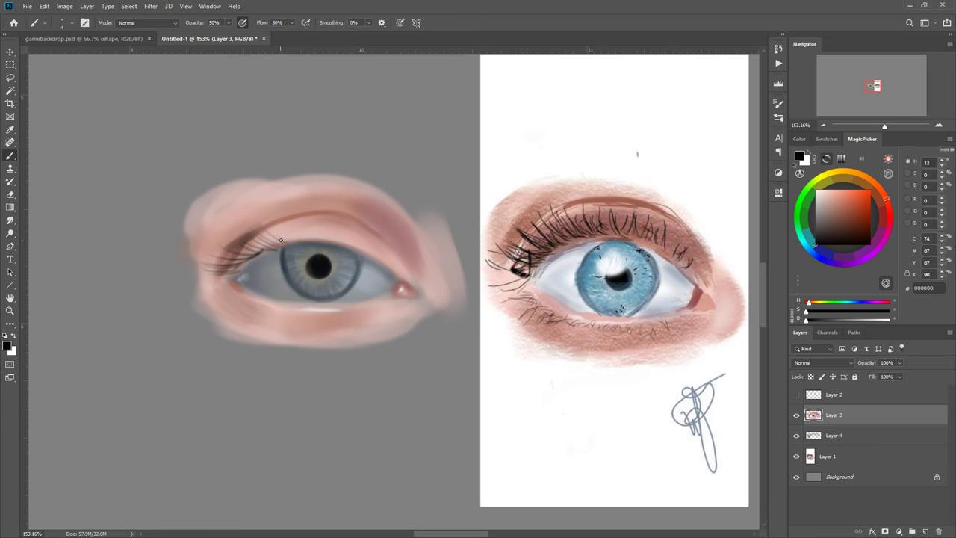
Thicken the outer upper lashes and continue them in black along the lid above the iris toward the inner corner.
{"action": "mouse_move", "coordinate": [285, 242]}
{"action": "left_mouse_down"}
{"action": "mouse_move", "coordinate": [274, 215]}
{"action": "mouse_move", "coordinate": [279, 238]}
{"action": "left_mouse_up"}
{"action": "mouse_move", "coordinate": [279, 241]}
{"action": "left_mouse_down"}
{"action": "mouse_move", "coordinate": [255, 224]}
{"action": "mouse_move", "coordinate": [260, 246]}
{"action": "mouse_move", "coordinate": [250, 234]}
{"action": "mouse_move", "coordinate": [274, 242]}
{"action": "mouse_move", "coordinate": [240, 224]}
{"action": "mouse_move", "coordinate": [248, 245]}
{"action": "left_mouse_up"}
{"action": "mouse_move", "coordinate": [307, 241]}
{"action": "left_mouse_down"}
{"action": "mouse_move", "coordinate": [293, 221]}
{"action": "mouse_move", "coordinate": [293, 231]}
{"action": "left_mouse_up"}
{"action": "left_click_drag", "start_coordinate": [295, 236], "coordinate": [281, 223]}
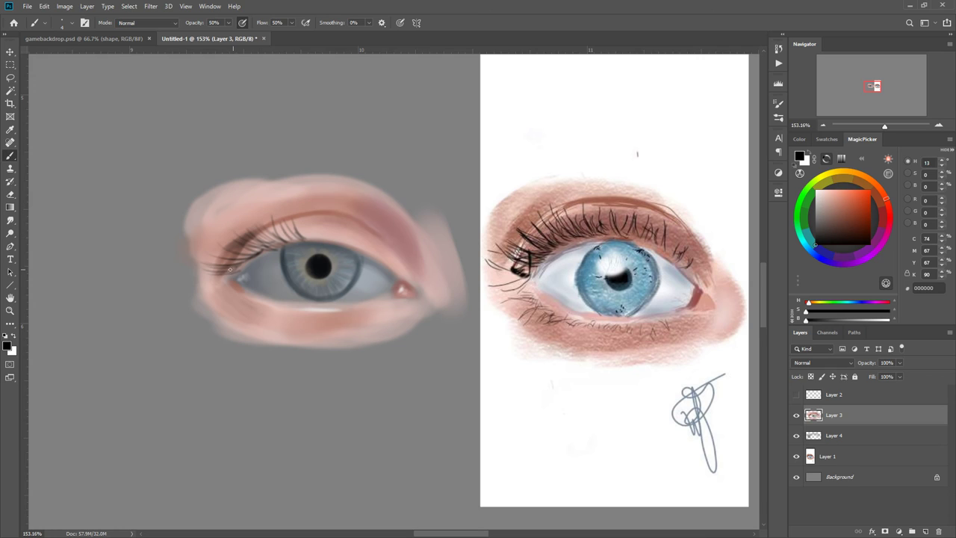
{"action": "mouse_move", "coordinate": [232, 271]}
{"action": "left_mouse_down"}
{"action": "mouse_move", "coordinate": [206, 260]}
{"action": "mouse_move", "coordinate": [239, 252]}
{"action": "mouse_move", "coordinate": [197, 273]}
{"action": "mouse_move", "coordinate": [210, 269]}
{"action": "left_mouse_up"}
{"action": "mouse_move", "coordinate": [283, 244]}
{"action": "left_mouse_down"}
{"action": "mouse_move", "coordinate": [257, 247]}
{"action": "mouse_move", "coordinate": [258, 226]}
{"action": "mouse_move", "coordinate": [288, 237]}
{"action": "mouse_move", "coordinate": [303, 225]}
{"action": "left_mouse_up"}
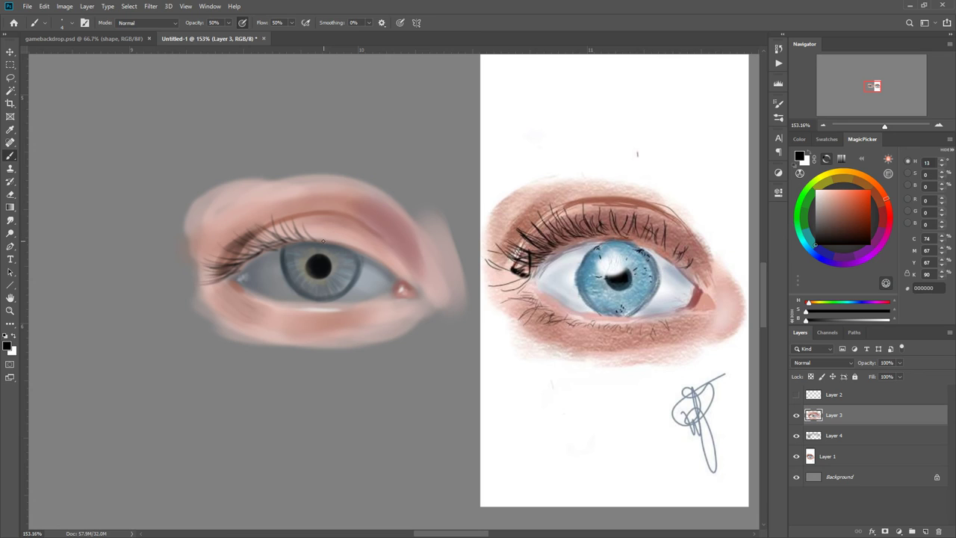
{"action": "mouse_move", "coordinate": [329, 242]}
{"action": "left_mouse_down"}
{"action": "mouse_move", "coordinate": [332, 213]}
{"action": "mouse_move", "coordinate": [336, 240]}
{"action": "mouse_move", "coordinate": [313, 228]}
{"action": "left_mouse_up"}
{"action": "mouse_move", "coordinate": [342, 246]}
{"action": "left_mouse_down"}
{"action": "mouse_move", "coordinate": [339, 230]}
{"action": "mouse_move", "coordinate": [362, 242]}
{"action": "left_mouse_up"}
Paint short black lashes along the outer half of the lower lid and turn off the brush's Shape Dynamics.
{"action": "mouse_move", "coordinate": [227, 285]}
{"action": "left_mouse_down"}
{"action": "mouse_move", "coordinate": [213, 305]}
{"action": "mouse_move", "coordinate": [244, 295]}
{"action": "mouse_move", "coordinate": [236, 313]}
{"action": "mouse_move", "coordinate": [252, 301]}
{"action": "mouse_move", "coordinate": [228, 314]}
{"action": "mouse_move", "coordinate": [246, 300]}
{"action": "mouse_move", "coordinate": [216, 295]}
{"action": "mouse_move", "coordinate": [232, 289]}
{"action": "mouse_move", "coordinate": [222, 297]}
{"action": "mouse_move", "coordinate": [237, 291]}
{"action": "mouse_move", "coordinate": [236, 300]}
{"action": "mouse_move", "coordinate": [272, 310]}
{"action": "mouse_move", "coordinate": [261, 305]}
{"action": "mouse_move", "coordinate": [248, 318]}
{"action": "mouse_move", "coordinate": [259, 303]}
{"action": "mouse_move", "coordinate": [247, 317]}
{"action": "mouse_move", "coordinate": [285, 323]}
{"action": "left_mouse_up"}
{"action": "left_click_drag", "start_coordinate": [292, 315], "coordinate": [291, 325]}
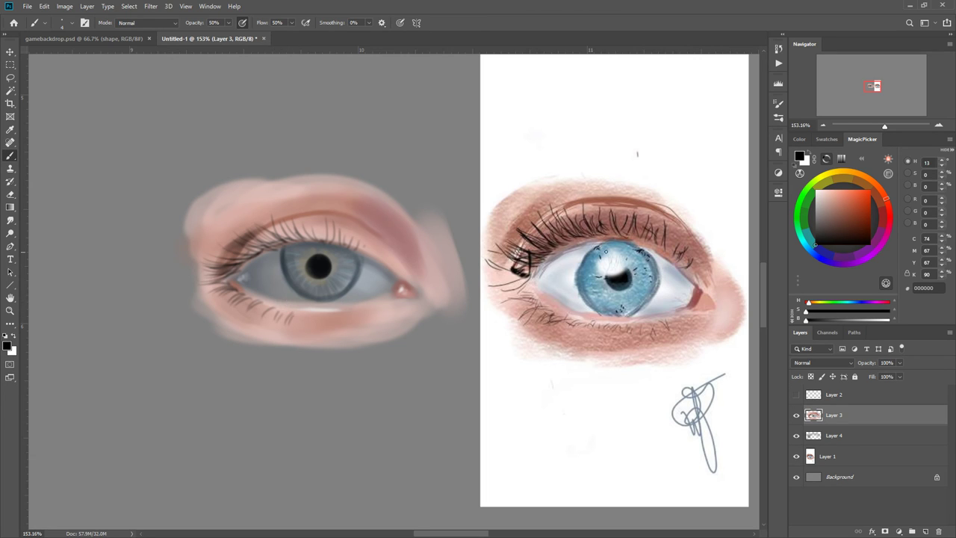
{"action": "left_click", "coordinate": [779, 104]}
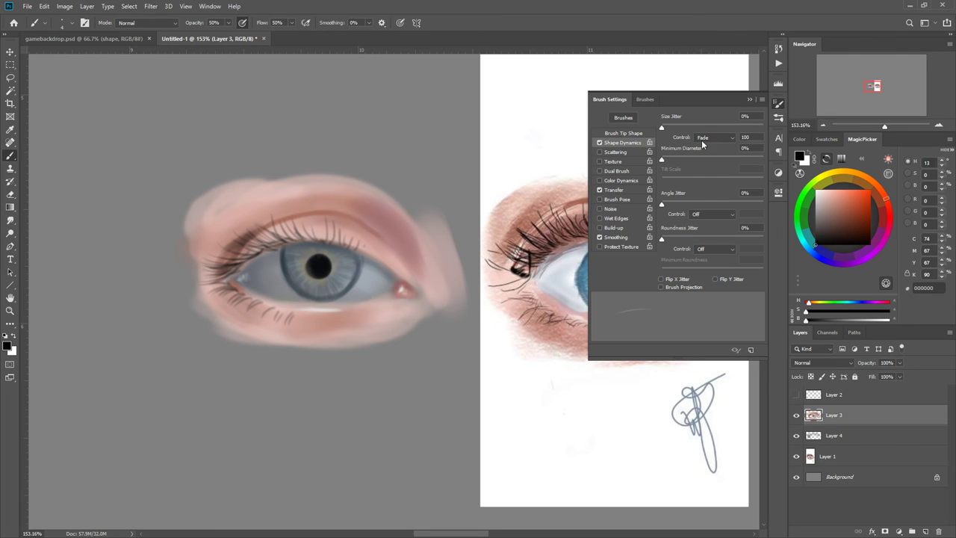
{"action": "left_click", "coordinate": [600, 143]}
{"action": "left_click", "coordinate": [616, 99]}
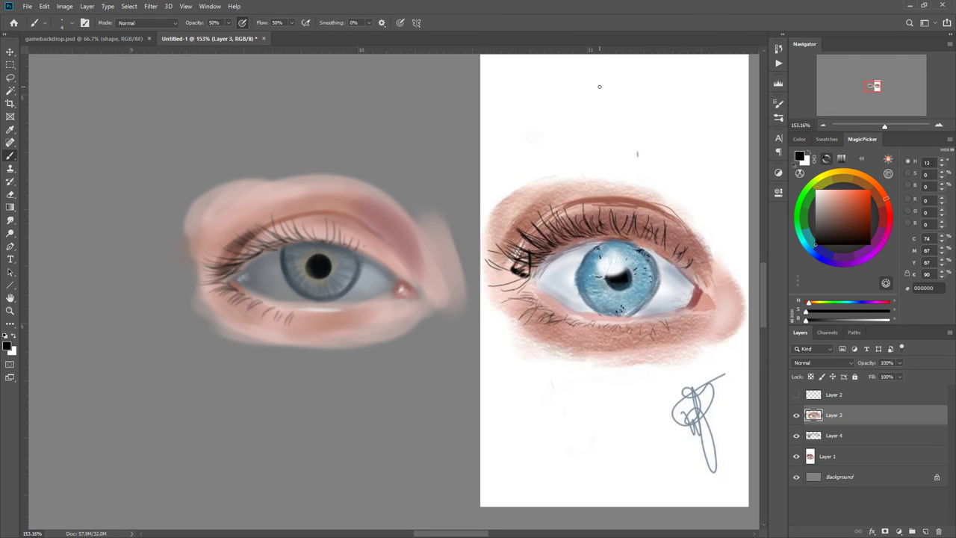
Refine the outer corner and lower lid edge with sampled tones 797B7D and BAA5A2, and merge Layer 3 into Layer 4.
{"action": "left_click", "coordinate": [250, 286], "text": "alt"}
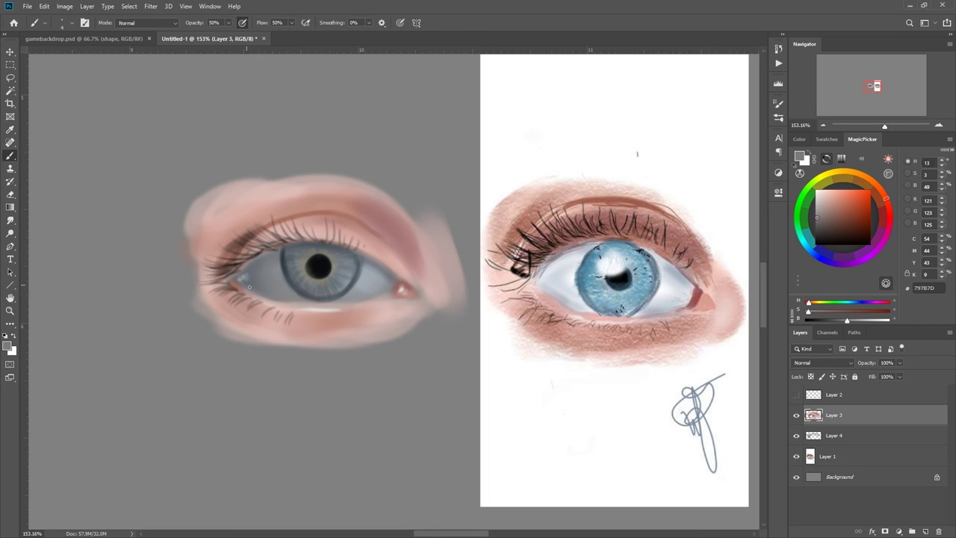
{"action": "left_click", "coordinate": [263, 296], "text": "alt"}
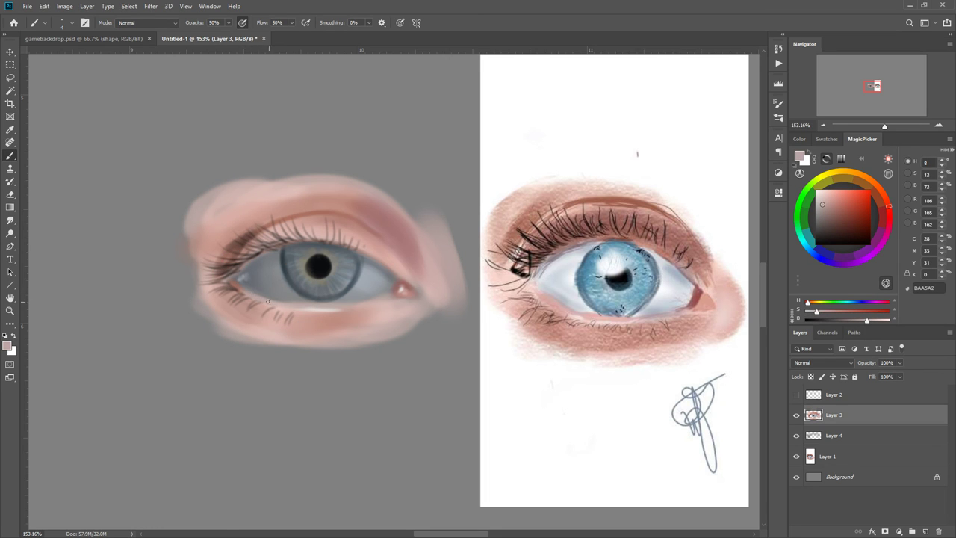
{"action": "right_click", "coordinate": [275, 301]}
{"action": "left_click", "coordinate": [311, 306]}
{"action": "left_click", "coordinate": [277, 299], "text": "alt"}
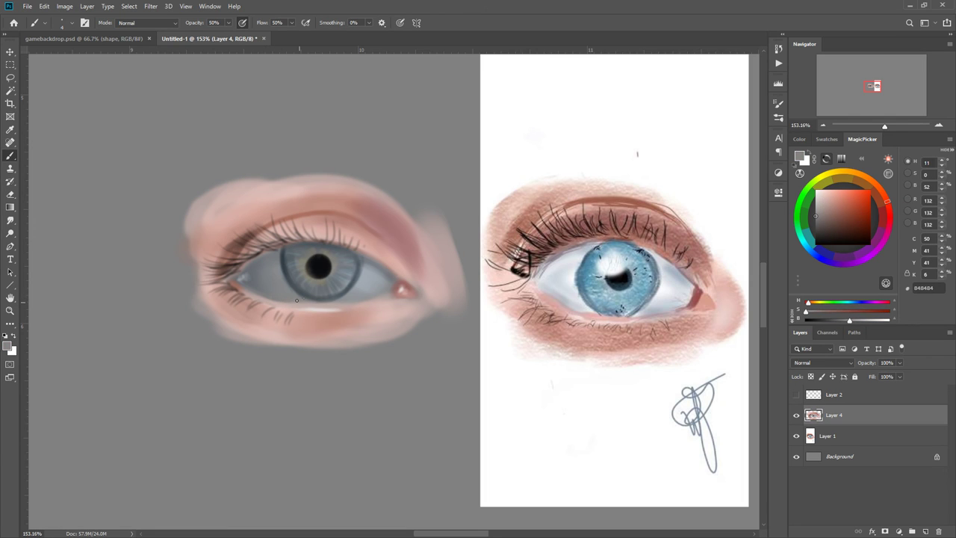
Brighten the white of the eye beside the iris at 23 px with D0D7DF sampled from the reference eyeball.
{"action": "left_click", "coordinate": [348, 302], "text": "alt"}
{"action": "left_click", "coordinate": [559, 274], "text": "alt"}
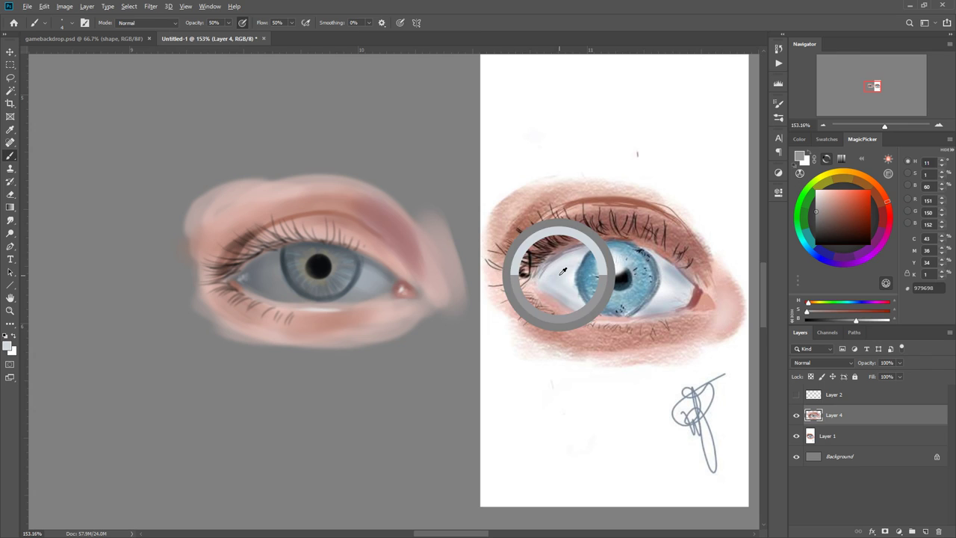
{"action": "right_click", "coordinate": [362, 291]}
{"action": "left_click_drag", "start_coordinate": [415, 317], "coordinate": [419, 318]}
{"action": "mouse_move", "coordinate": [368, 275]}
{"action": "left_mouse_down"}
{"action": "mouse_move", "coordinate": [348, 292]}
{"action": "mouse_move", "coordinate": [364, 287]}
{"action": "left_mouse_up"}
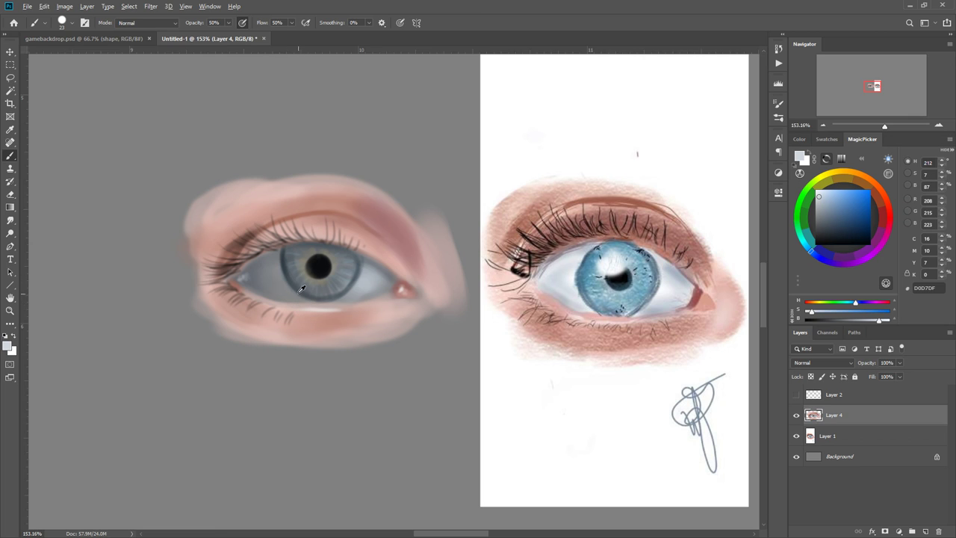
Shade the eyeball under the upper lid with near-black 0A0C0E and sample grey 60656B for its outer corner at 7 px.
{"action": "left_click", "coordinate": [320, 263], "text": "alt"}
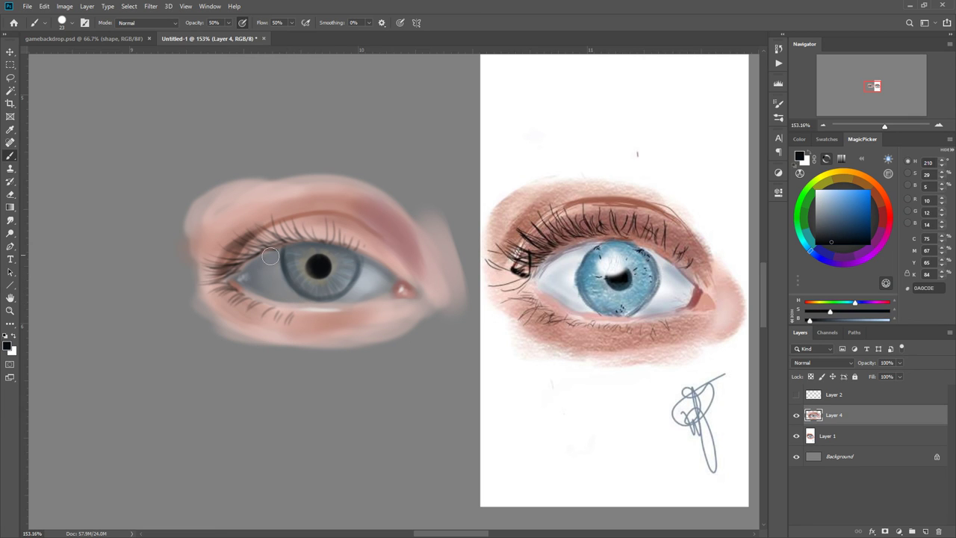
{"action": "left_click", "coordinate": [251, 280], "text": "alt"}
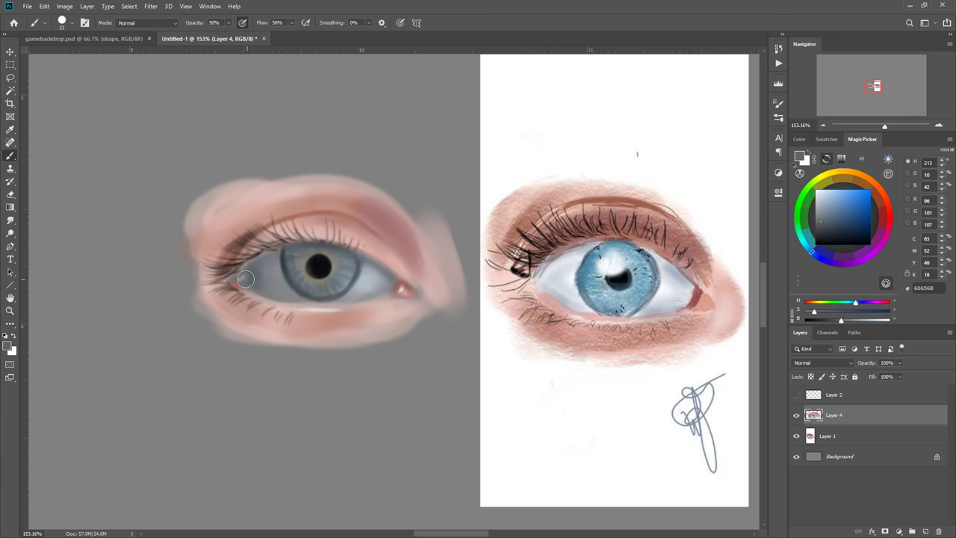
{"action": "right_click", "coordinate": [303, 270]}
{"action": "left_click_drag", "start_coordinate": [361, 297], "coordinate": [357, 298]}
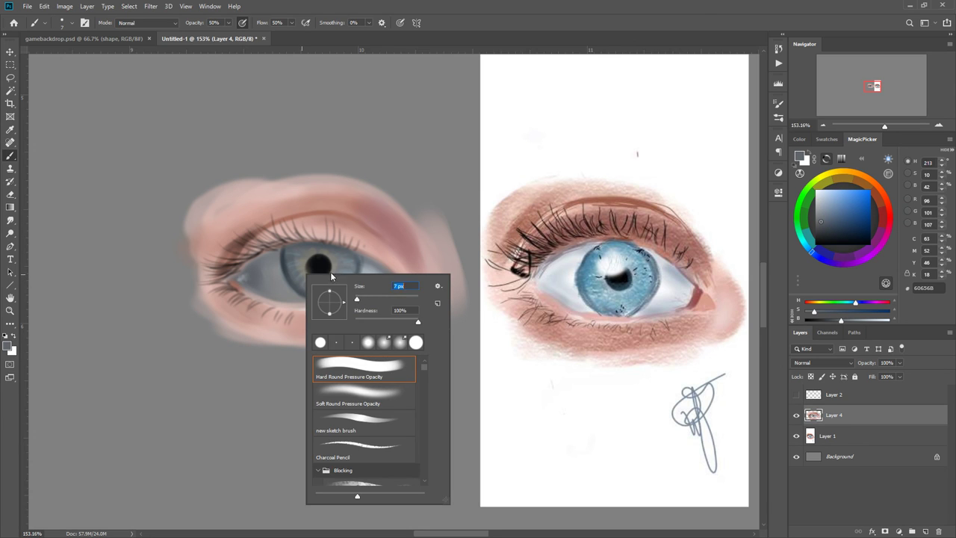
{"action": "key", "text": "Return"}
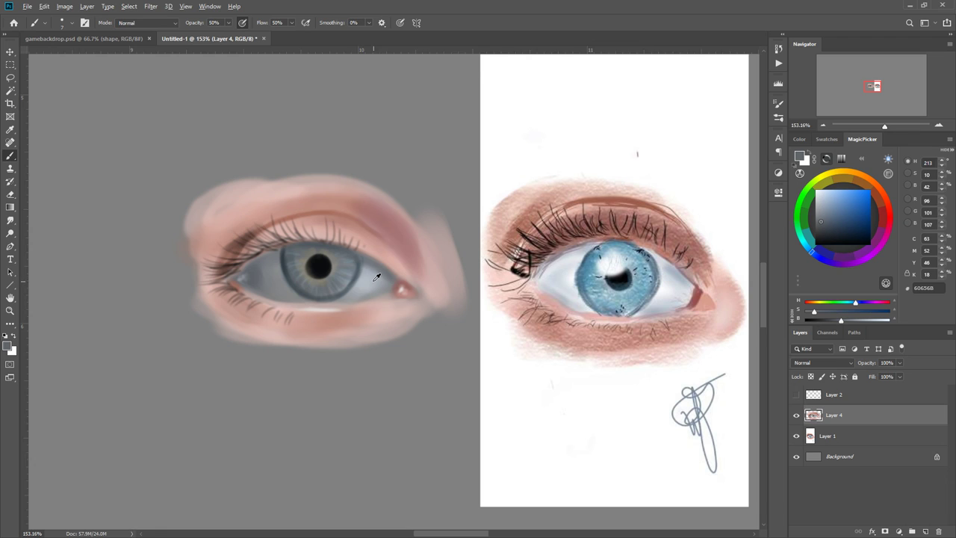
Refine the eyeball around the iris with sampled tones and redefine the iris's outer ring with 3E4951.
{"action": "left_click", "coordinate": [375, 279], "text": "alt"}
{"action": "key", "text": "alt"}
{"action": "left_click", "coordinate": [291, 273], "text": "alt"}
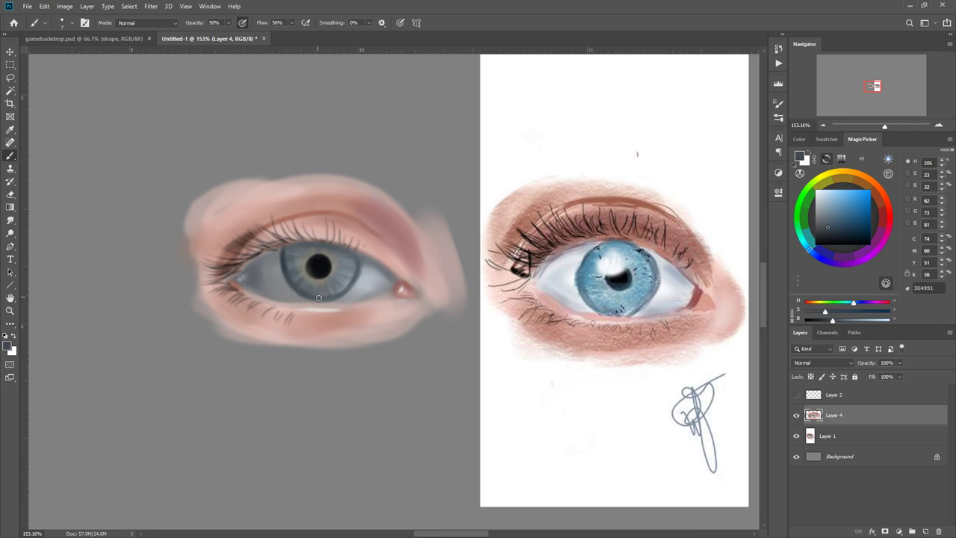
Clean up the upper lid's edge toward the inner corner with sampled tones 897D7C and D4ABA3.
{"action": "left_click", "coordinate": [360, 246], "text": "alt"}
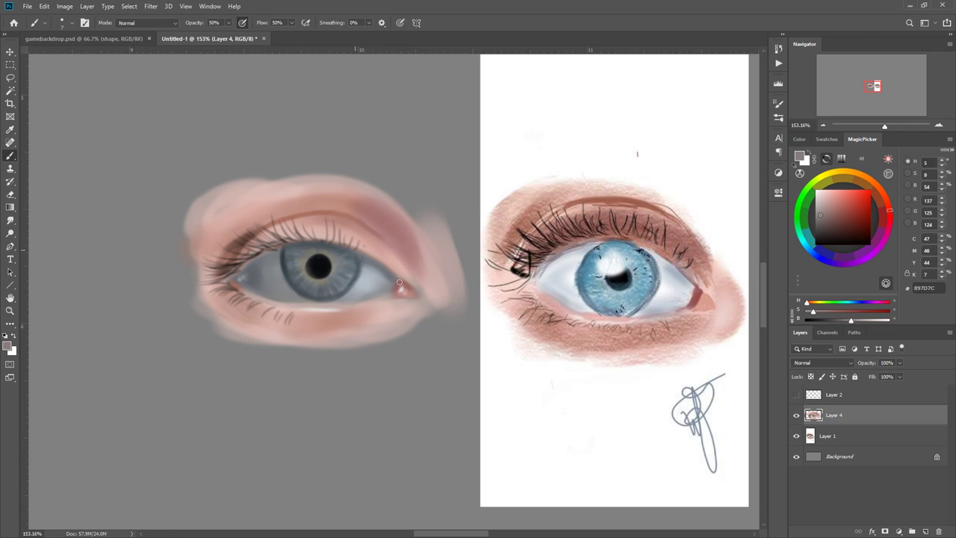
{"action": "left_click", "coordinate": [374, 254], "text": "alt"}
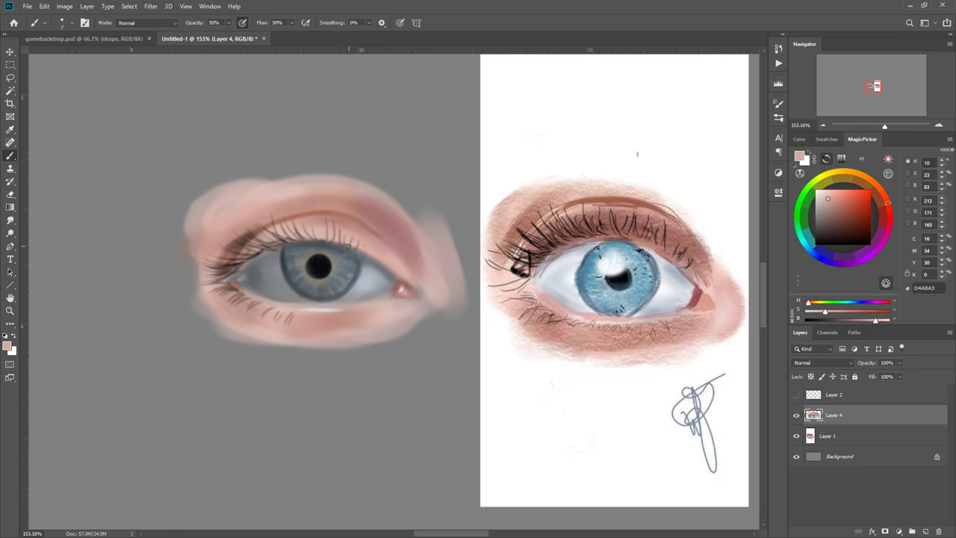
{"action": "right_click", "coordinate": [337, 248]}
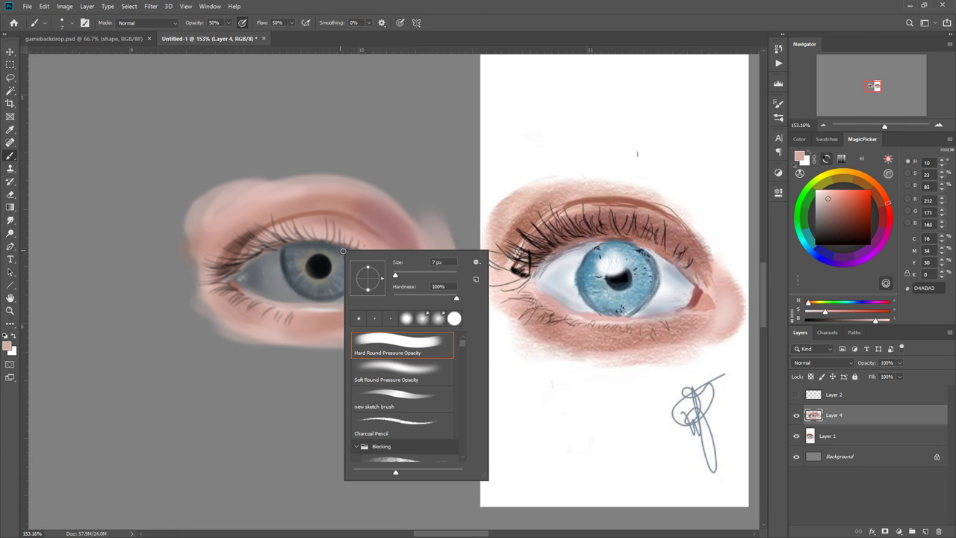
Refine the lower lid's rim beneath the iris with sampled tones BBA9A5, C29286 and B9A9A5, reducing the brush to 1 px.
{"action": "left_click", "coordinate": [298, 305], "text": "alt"}
{"action": "left_click_drag", "start_coordinate": [330, 309], "coordinate": [308, 309]}
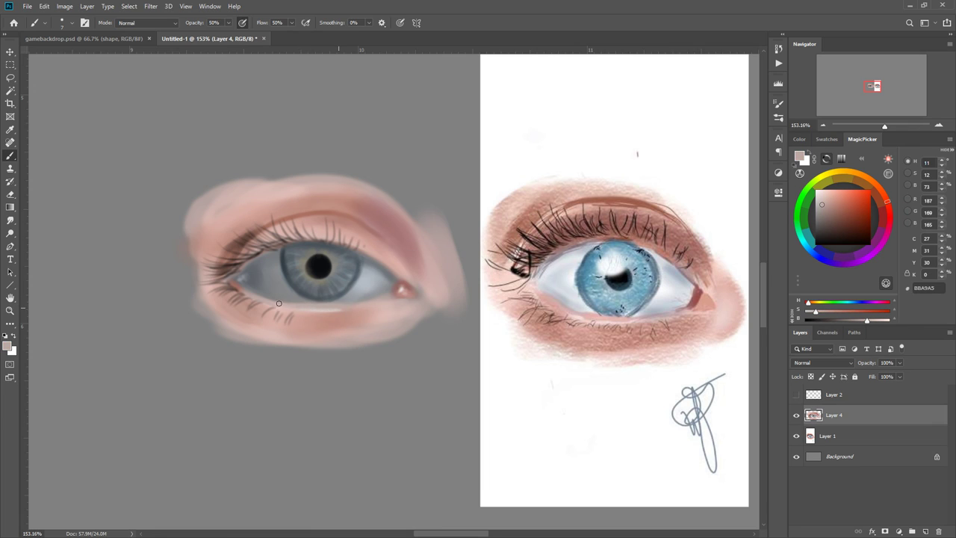
{"action": "left_click", "coordinate": [327, 314], "text": "alt"}
{"action": "right_click", "coordinate": [340, 309]}
{"action": "left_click_drag", "start_coordinate": [396, 332], "coordinate": [330, 315]}
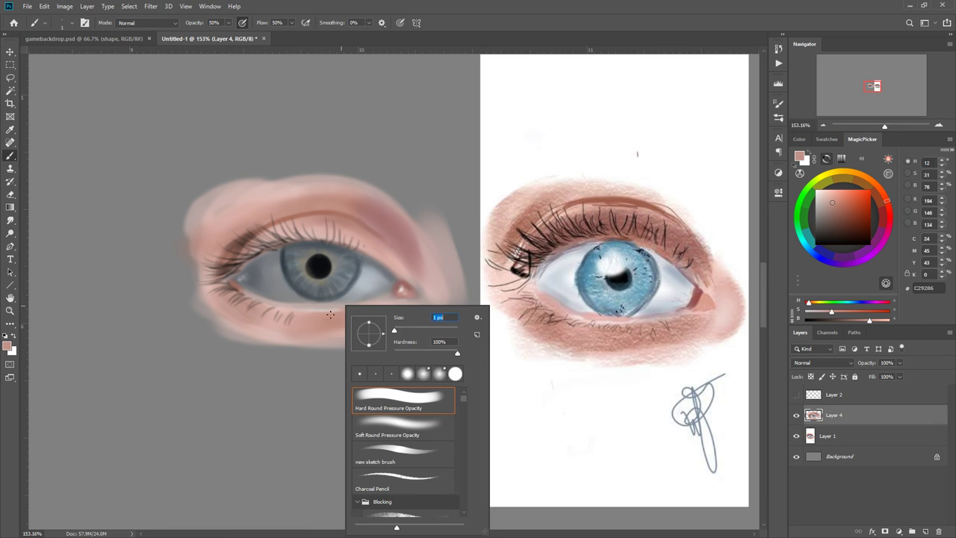
{"action": "left_click", "coordinate": [328, 303], "text": "alt"}
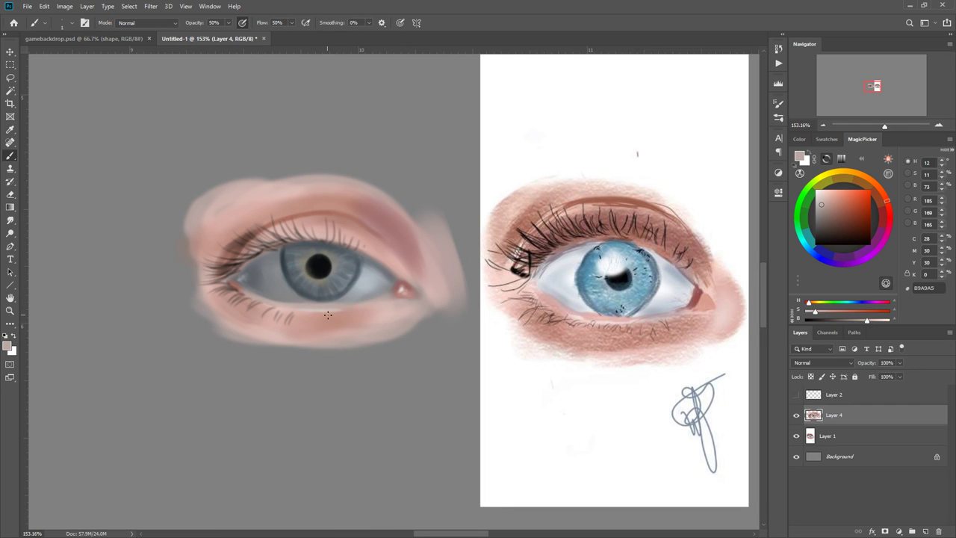
Soften the lower lid below the iris with a 12 px brush, using B9A9A5 and the sampled skin pink DBB9B3.
{"action": "right_click", "coordinate": [327, 317]}
{"action": "left_click", "coordinate": [387, 335]}
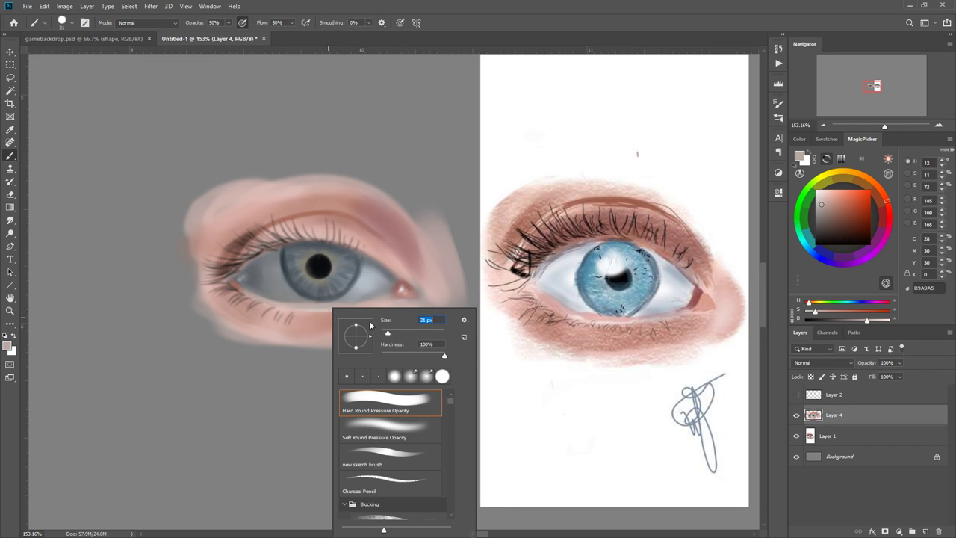
{"action": "left_click", "coordinate": [306, 319]}
{"action": "right_click", "coordinate": [342, 317]}
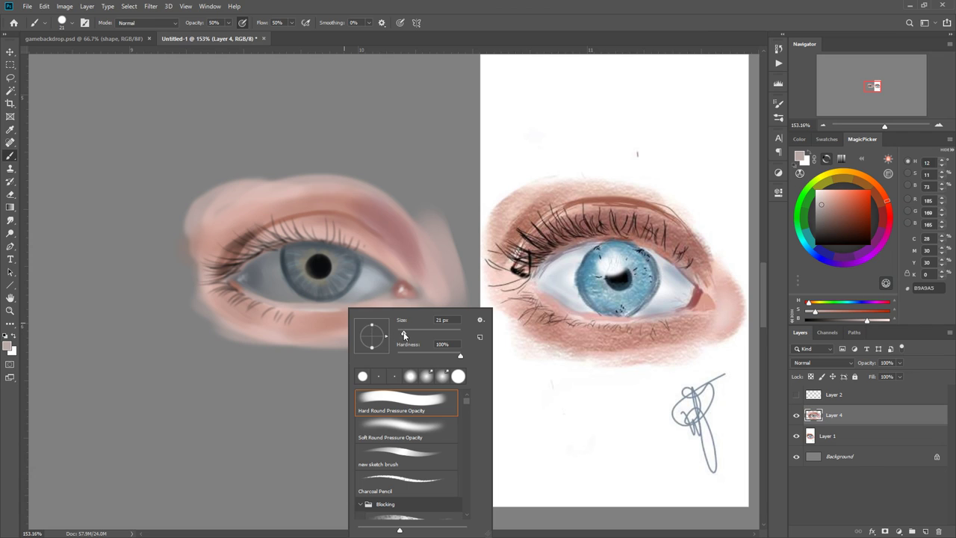
{"action": "left_click_drag", "start_coordinate": [405, 334], "coordinate": [399, 334]}
{"action": "left_click", "coordinate": [314, 316]}
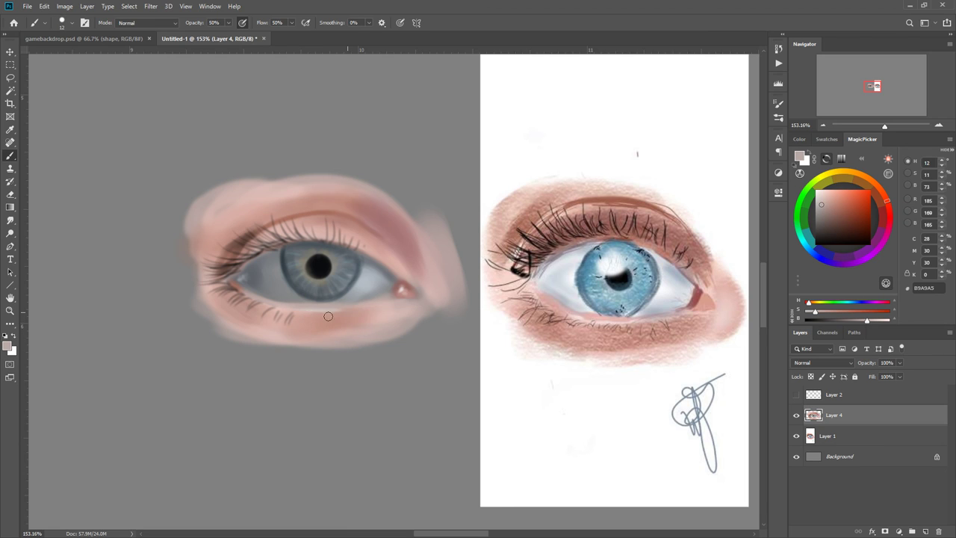
{"action": "left_click", "coordinate": [379, 314], "text": "alt"}
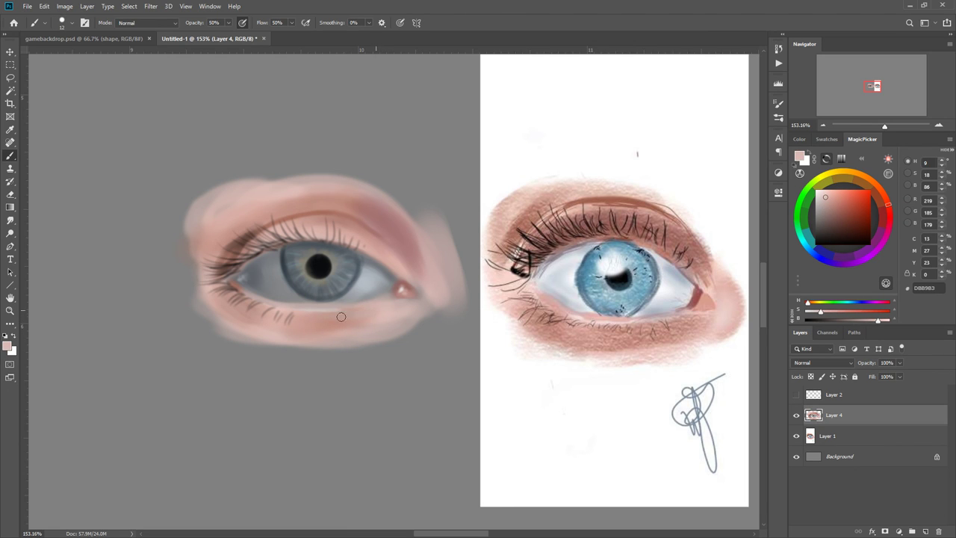
{"action": "mouse_move", "coordinate": [362, 309]}
{"action": "left_mouse_down"}
{"action": "mouse_move", "coordinate": [325, 319]}
{"action": "mouse_move", "coordinate": [336, 321]}
{"action": "left_mouse_up"}
Touch up the lower lid's rim toward the inner corner with a smaller brush and eyeball grey B5BBC5.
{"action": "left_click", "coordinate": [359, 283], "text": "alt"}
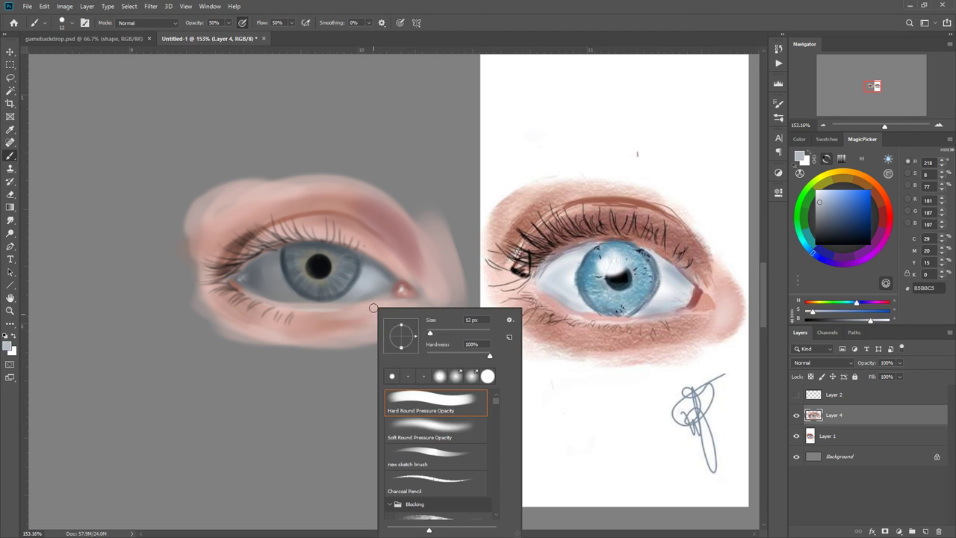
{"action": "right_click", "coordinate": [377, 309]}
{"action": "left_click_drag", "start_coordinate": [429, 334], "coordinate": [426, 334]}
{"action": "left_click", "coordinate": [363, 311]}
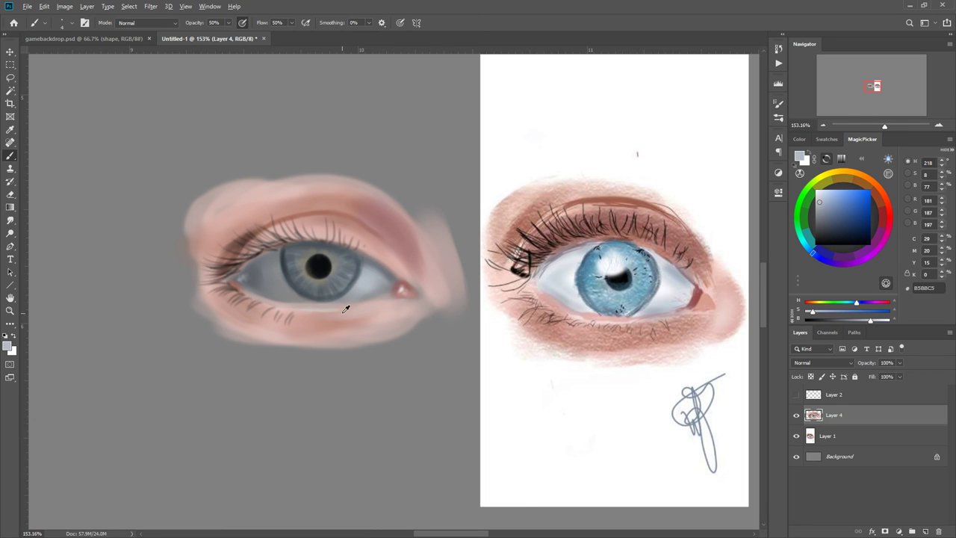
Draw fine skin creases under the lower lid at 3 px with brown 755249, and sample 73757B and AB6F60 from the upper lid area.
{"action": "left_click", "coordinate": [241, 241], "text": "alt"}
{"action": "right_click", "coordinate": [311, 314]}
{"action": "left_click_drag", "start_coordinate": [371, 334], "coordinate": [369, 334]}
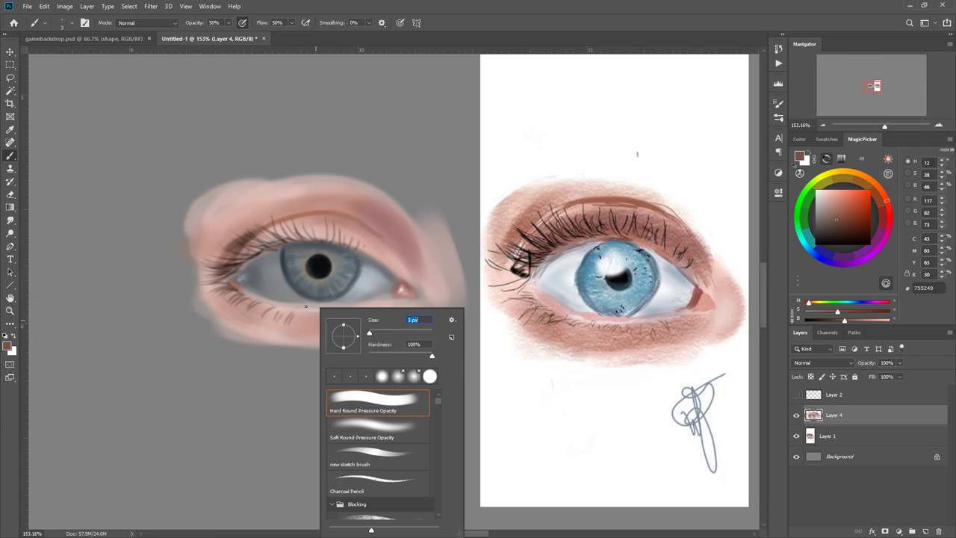
{"action": "left_click", "coordinate": [316, 313]}
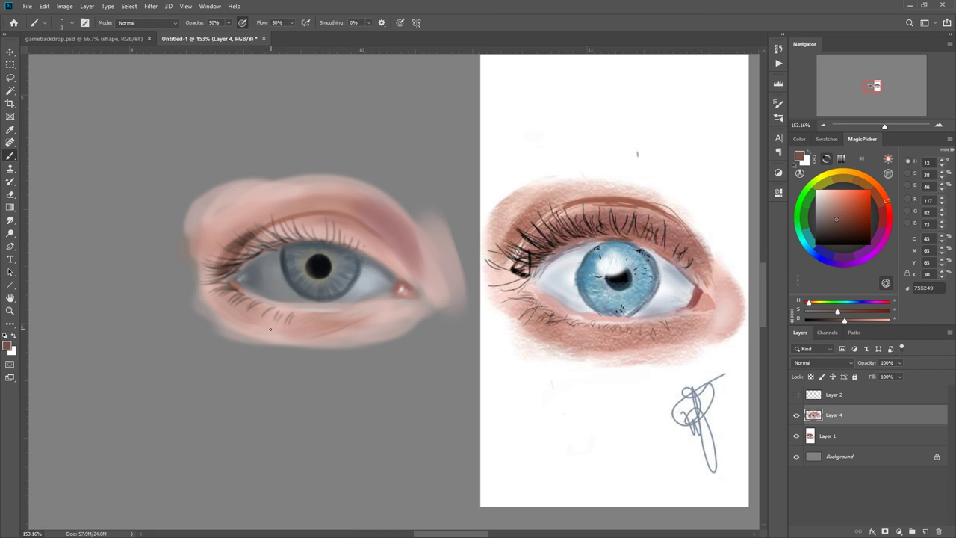
{"action": "left_click", "coordinate": [355, 243], "text": "alt"}
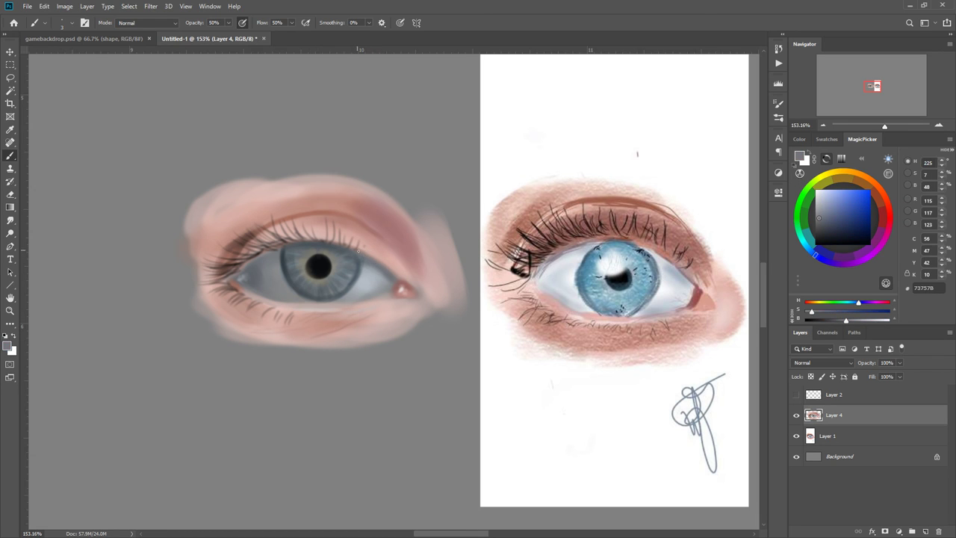
{"action": "left_click", "coordinate": [314, 211], "text": "alt"}
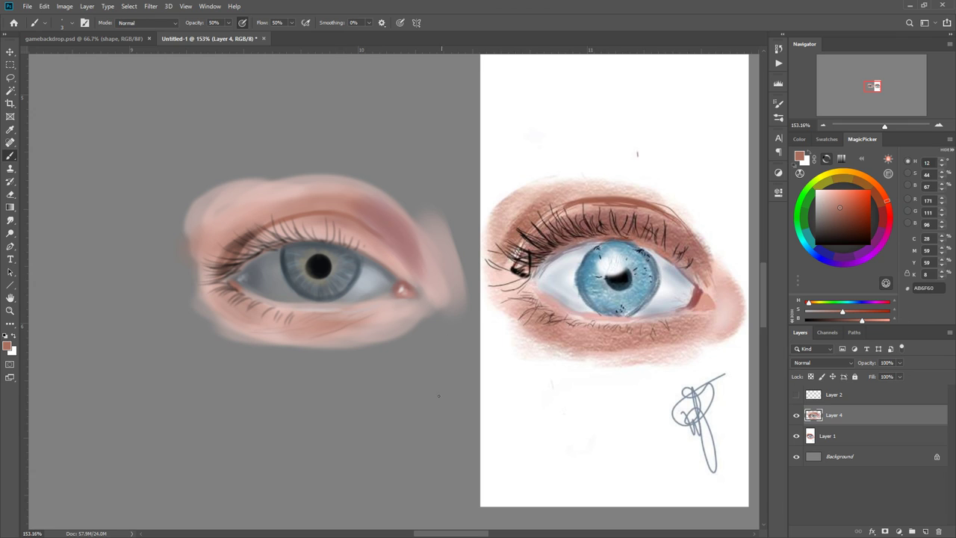
Paint light reflections over the pupil and iris at 12 px on Layer 4 with near-white FFFEFF sampled from the reference eye.
{"action": "key", "text": "alt+bracketleft"}
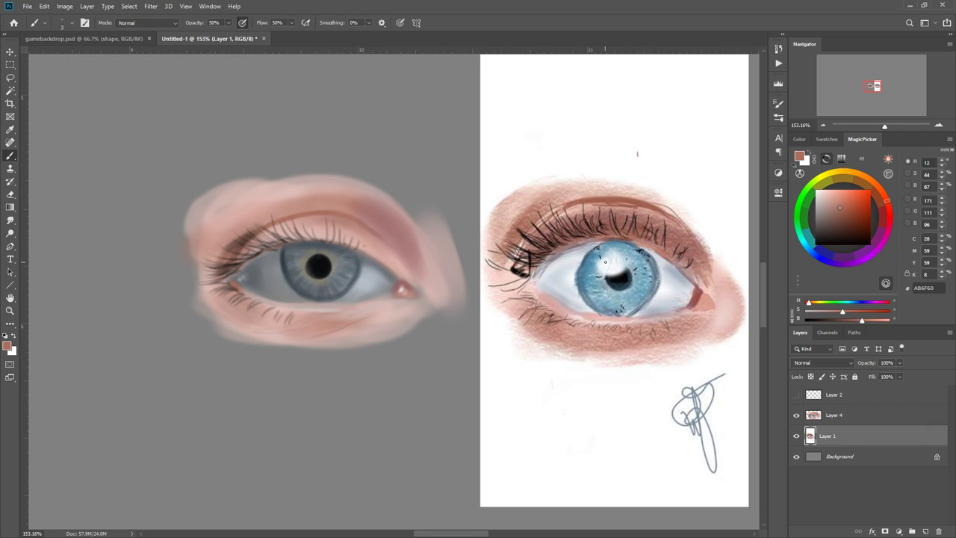
{"action": "left_click", "coordinate": [614, 272], "text": "alt"}
{"action": "key", "text": "alt+bracketright"}
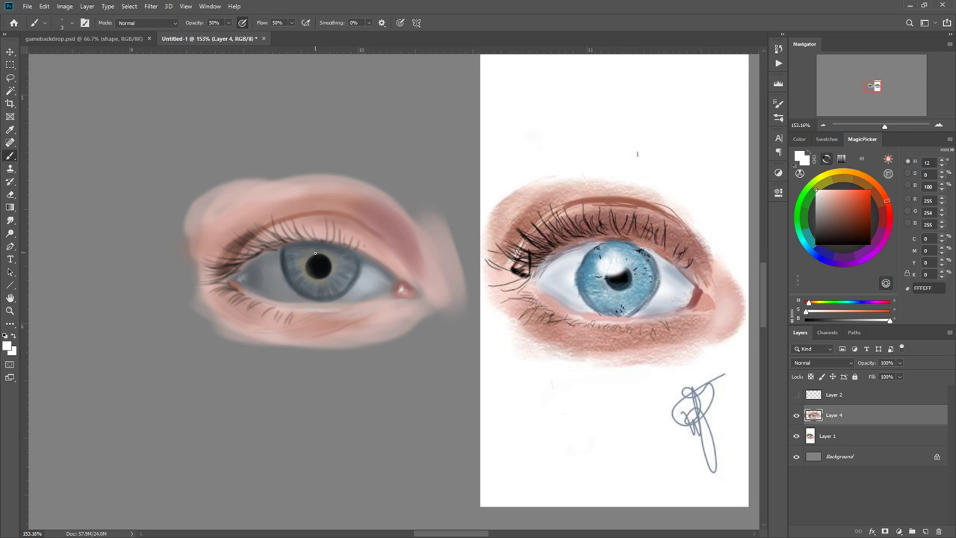
{"action": "right_click", "coordinate": [319, 247]}
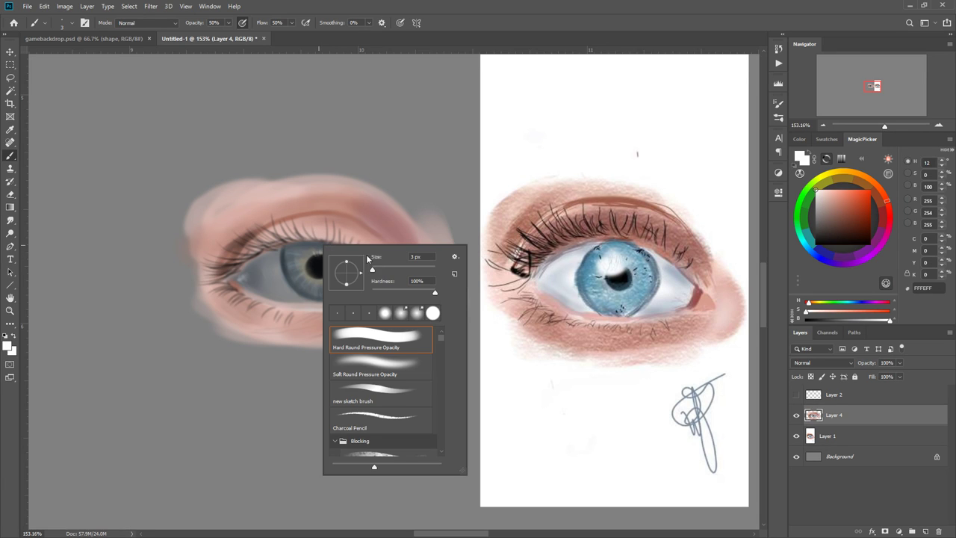
{"action": "left_click", "coordinate": [375, 268]}
{"action": "mouse_move", "coordinate": [315, 252]}
{"action": "left_mouse_down"}
{"action": "mouse_move", "coordinate": [337, 272]}
{"action": "mouse_move", "coordinate": [330, 280]}
{"action": "left_mouse_up"}
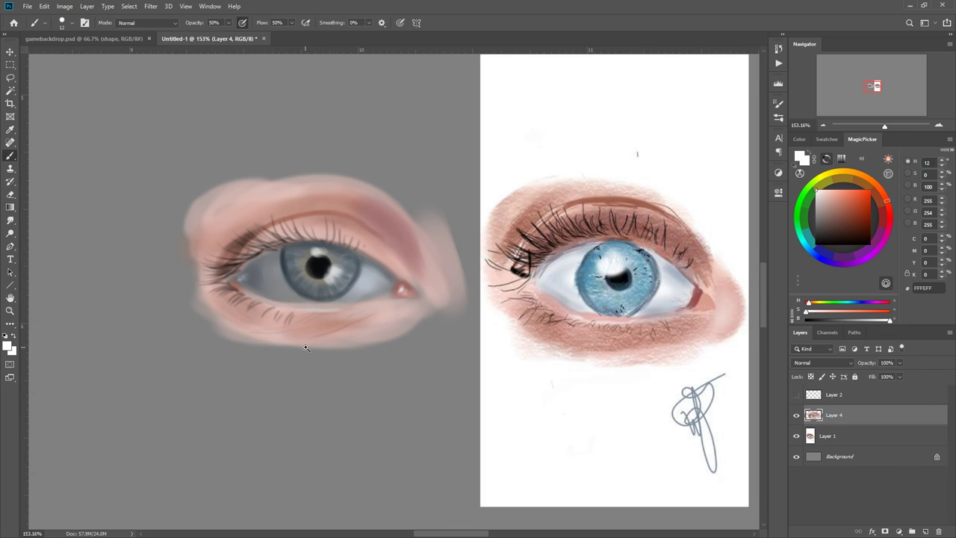
{"action": "scroll", "coordinate": [296, 348], "scroll_direction": "down", "scroll_amount": 5}
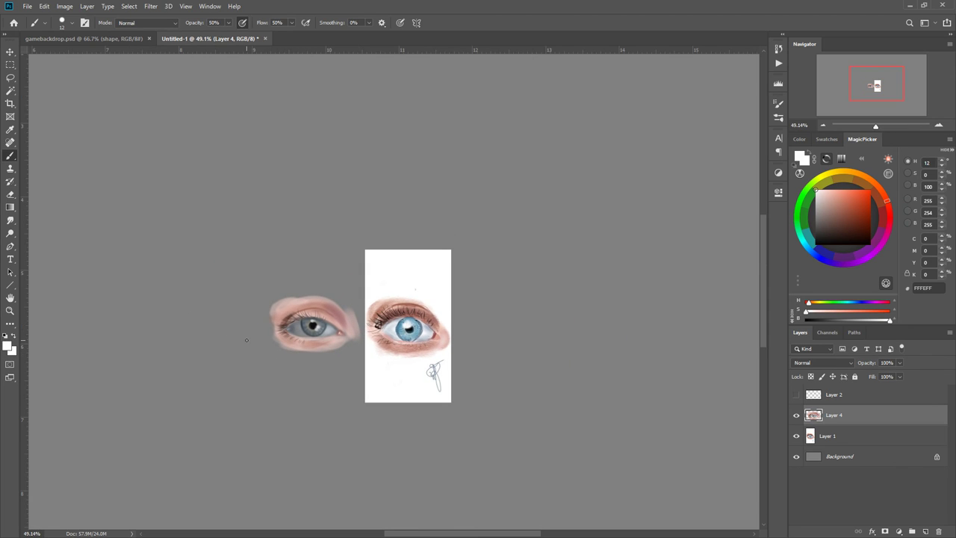